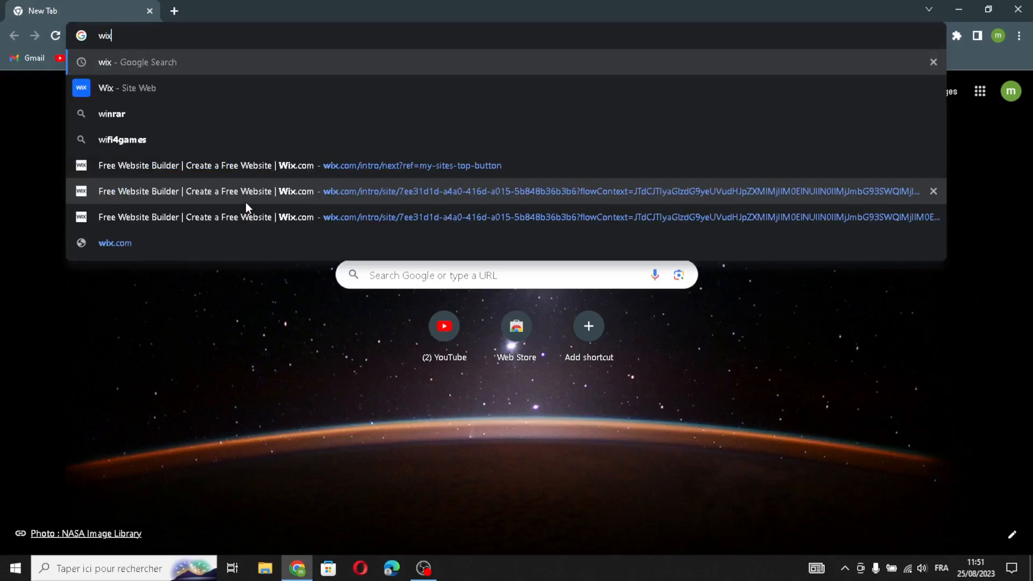
- Search the web for wix, open the Wix website and start creating a new site
key("Return")
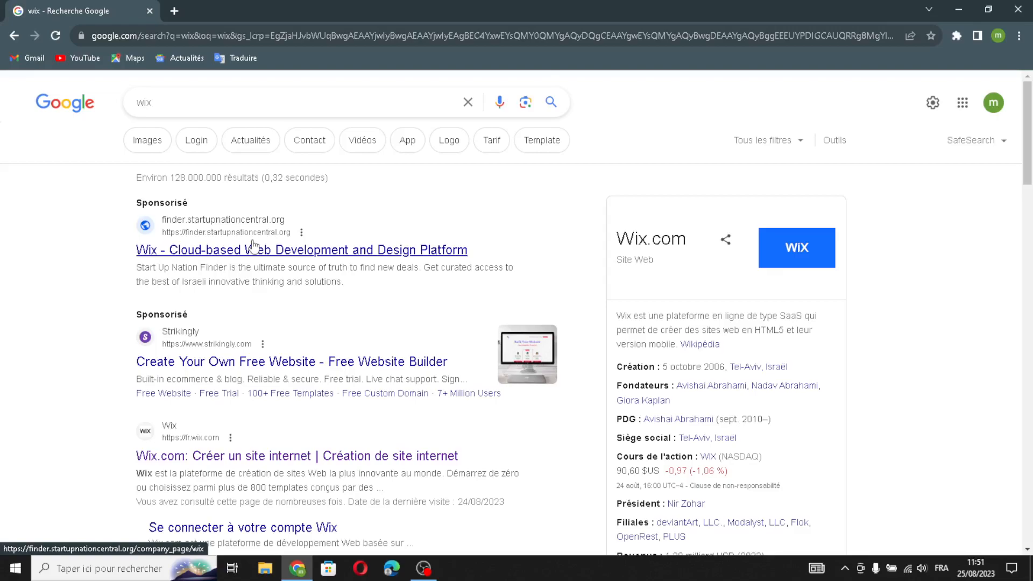
left_click(218, 456)
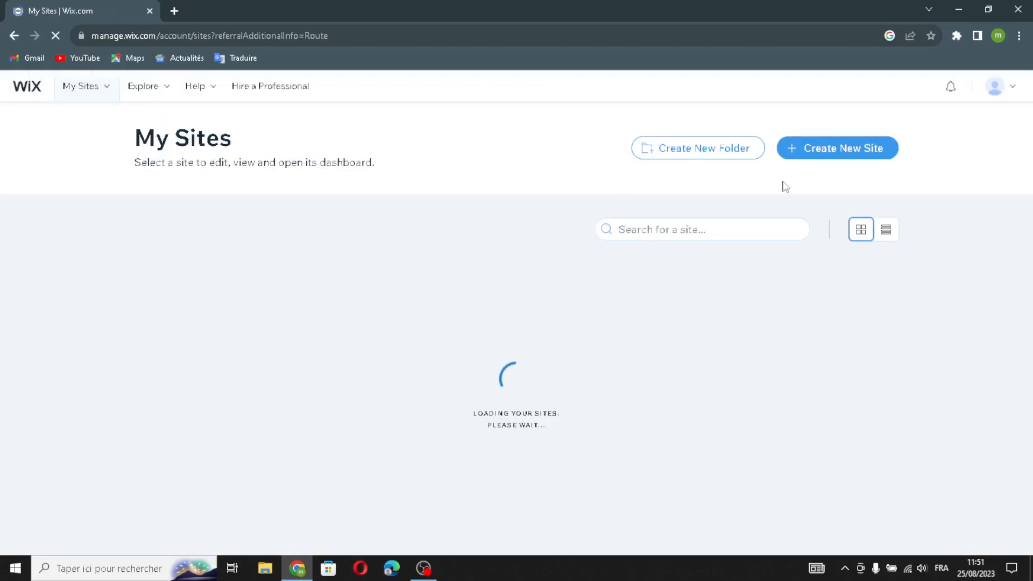
left_click(815, 156)
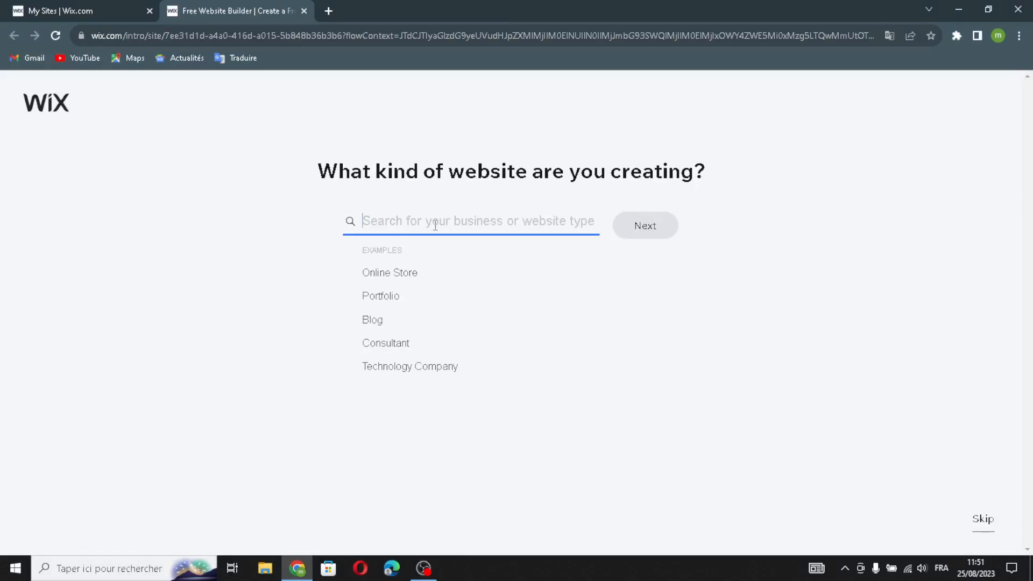
- Search the website types for "speciality coffee and tea", choose Online Coffee Shop and continue
type("spe")
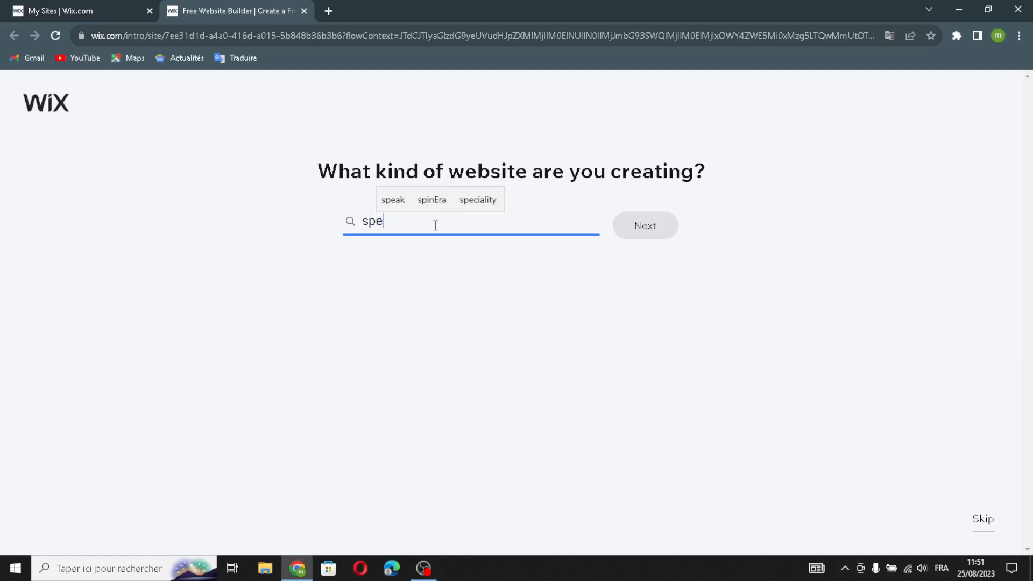
type("ciality ")
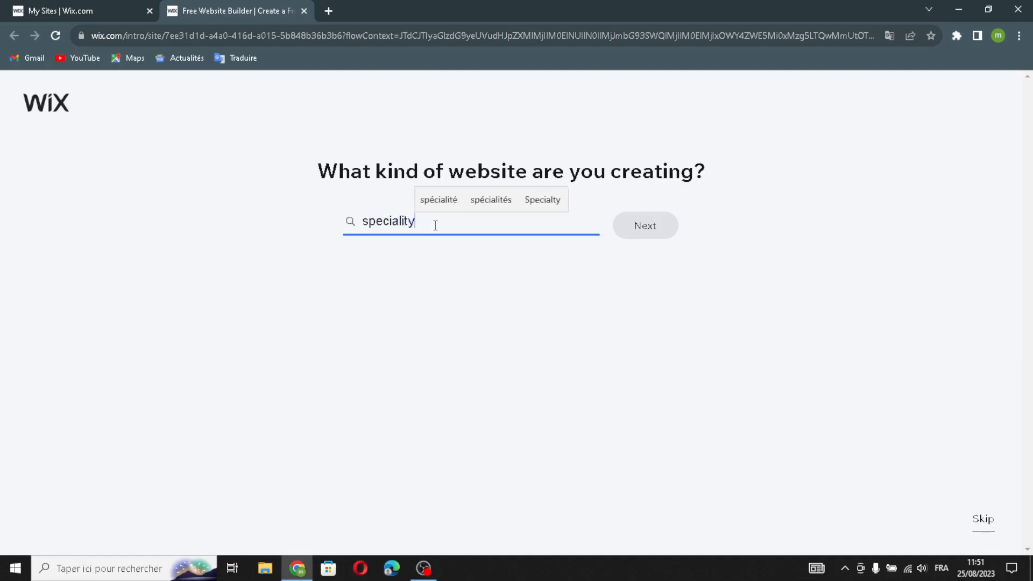
type("coff")
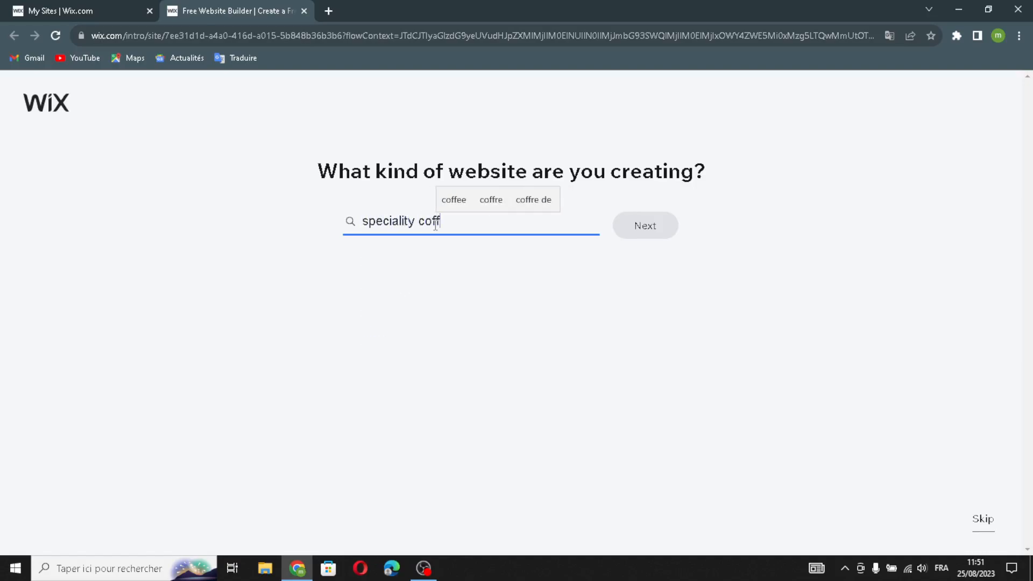
type("ee and tea")
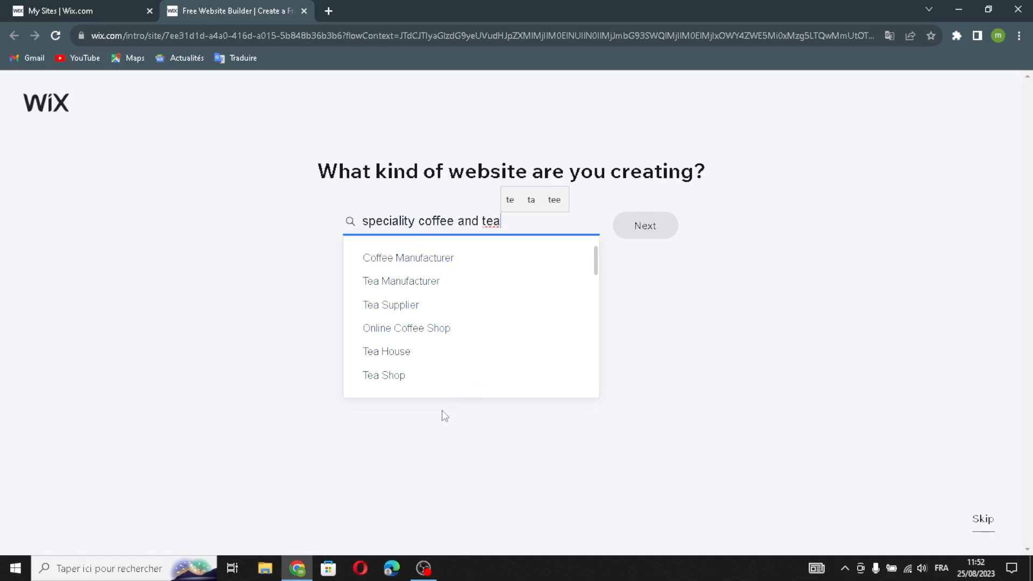
left_click(434, 324)
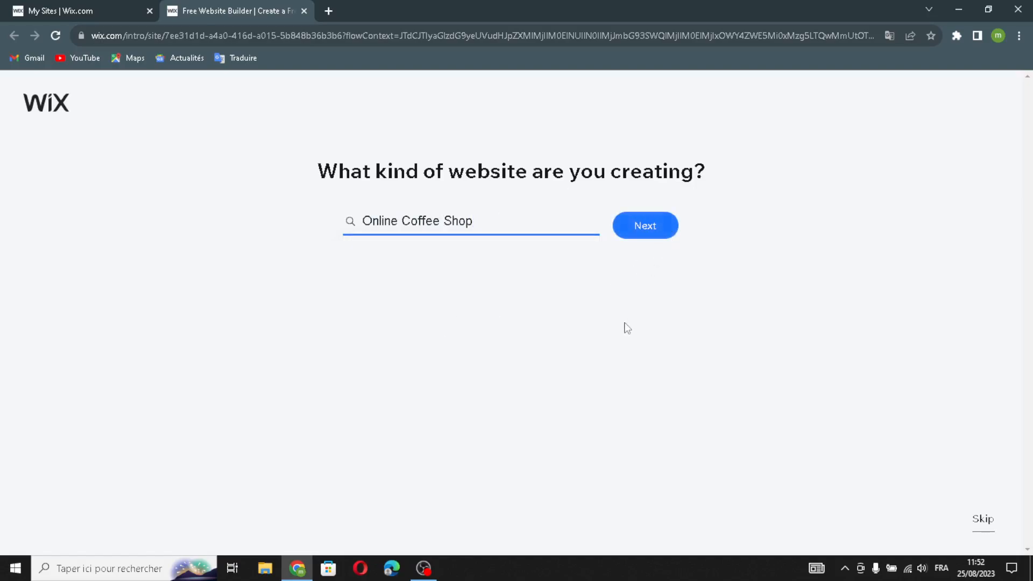
left_click(642, 227)
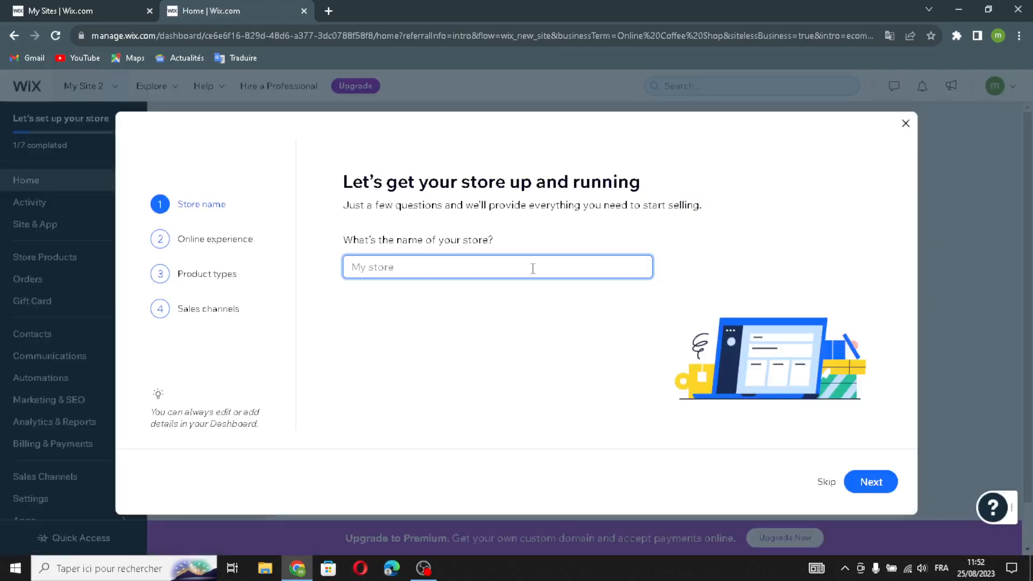
- Name the store CuppaCraft and continue past the question about already having an online store
type("CuppaCraft")
left_click(861, 482)
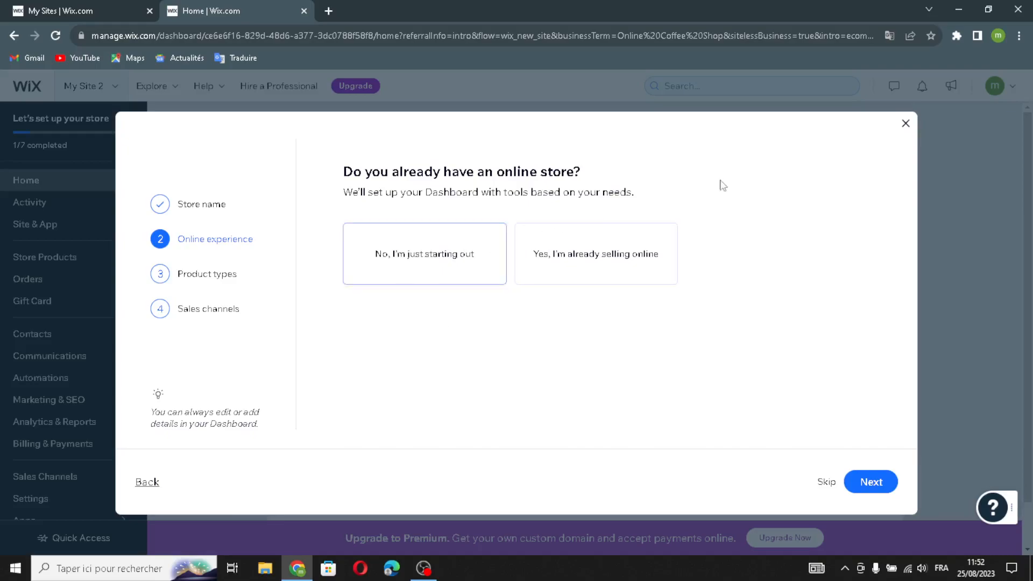
left_click(860, 483)
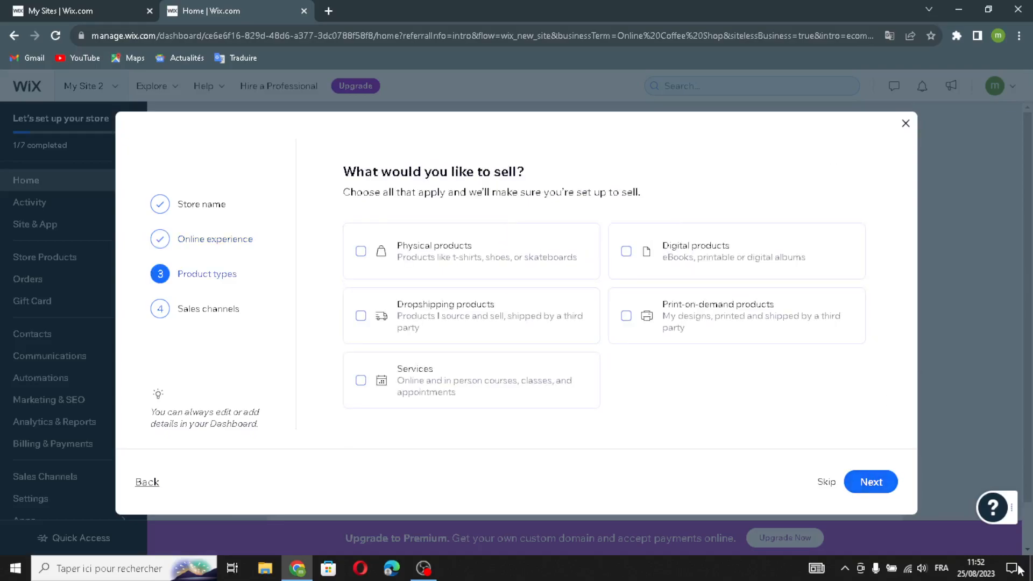
- Select physical, digital, dropshipping and print-on-demand products plus services as what the store sells, and continue
left_click(581, 277)
left_click(548, 304)
left_click(685, 260)
left_click(660, 325)
left_click(587, 356)
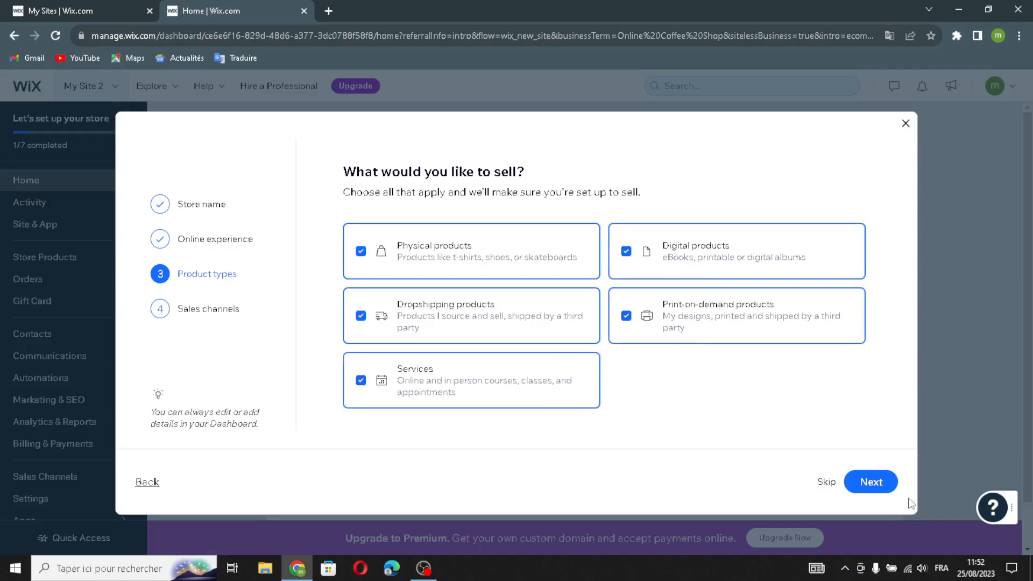
left_click(889, 490)
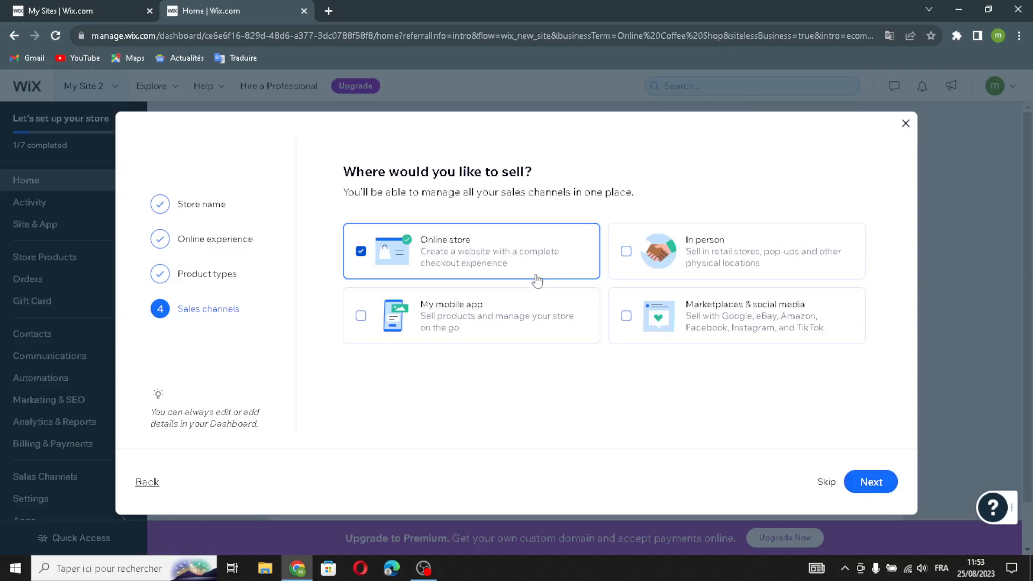
- Add My mobile app and Marketplaces & social media as sales channels, then finish the store setup and continue to the dashboard
left_click(514, 319)
left_click_drag(705, 327, 711, 329)
left_click(881, 483)
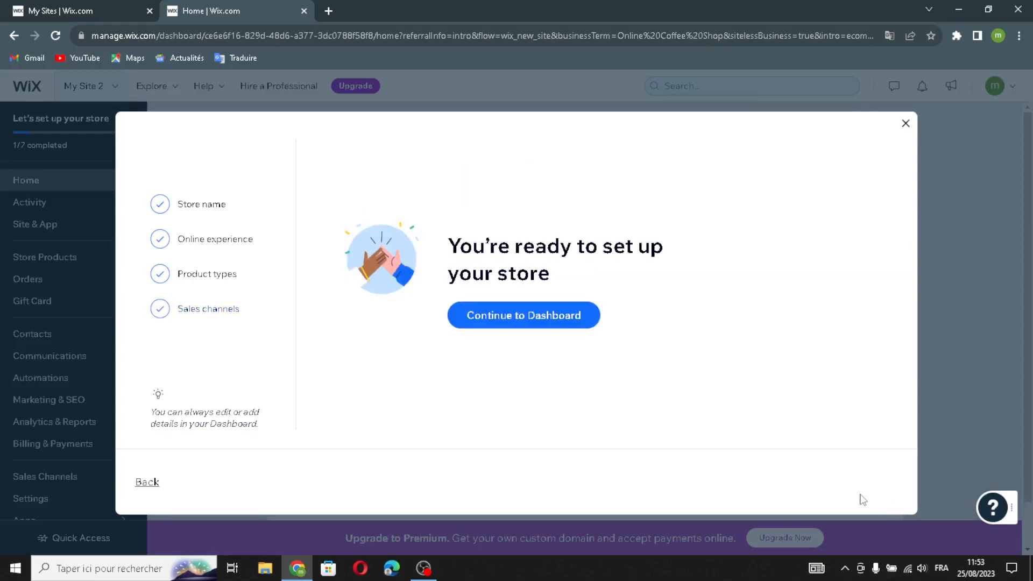
left_click(515, 322)
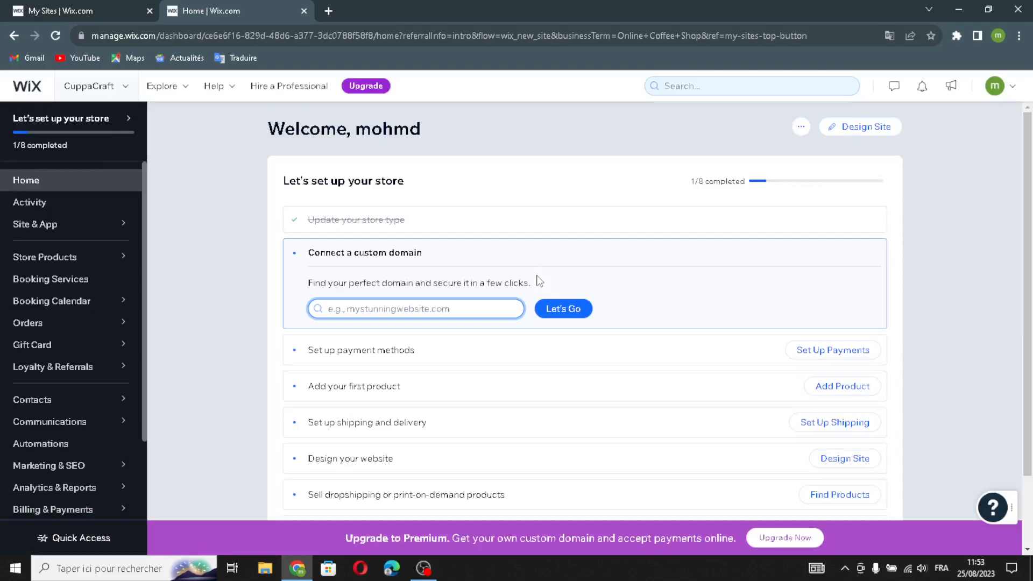
- Start designing the site by letting Wix create it, and accept the business info as given
left_click(860, 127)
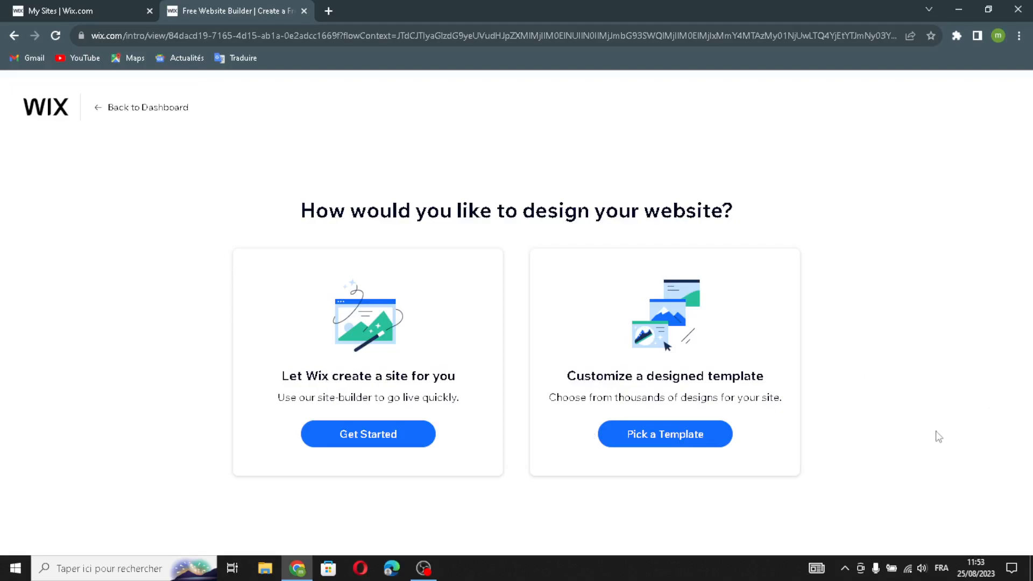
left_click(377, 447)
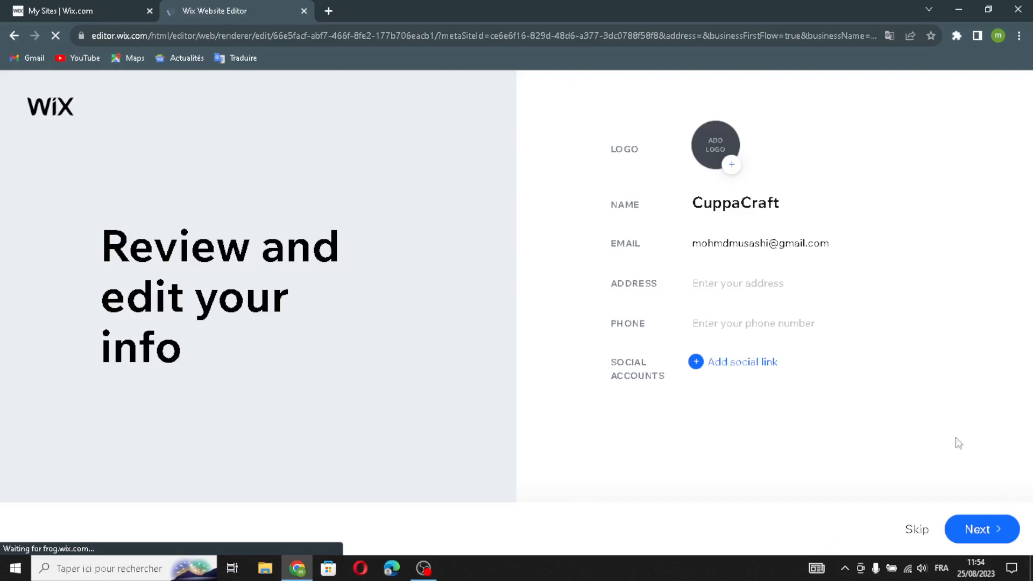
left_click(979, 529)
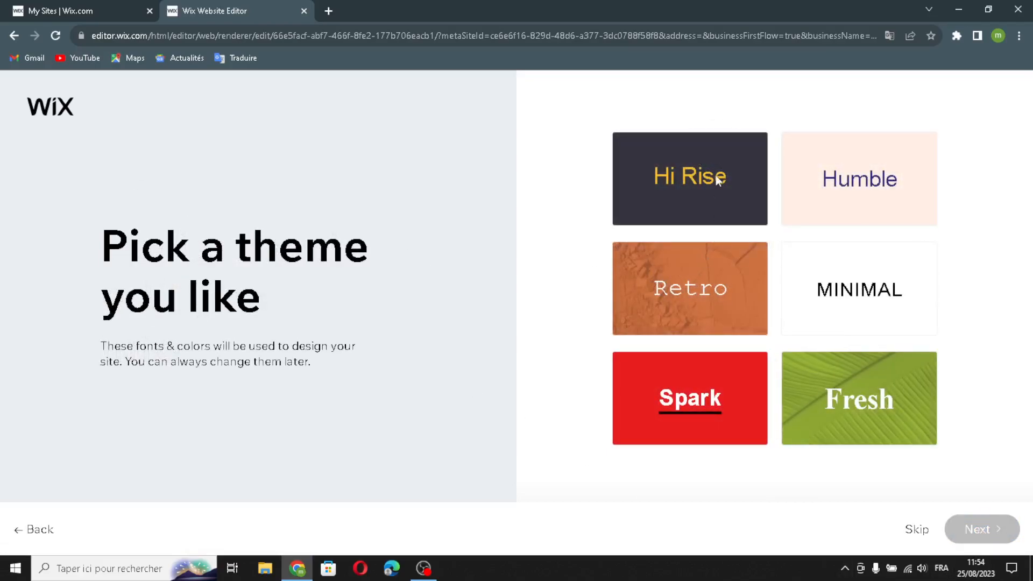
- Pick the Hi Rise theme and the white homepage design with the coffee cup on a round wooden table
left_click(722, 203)
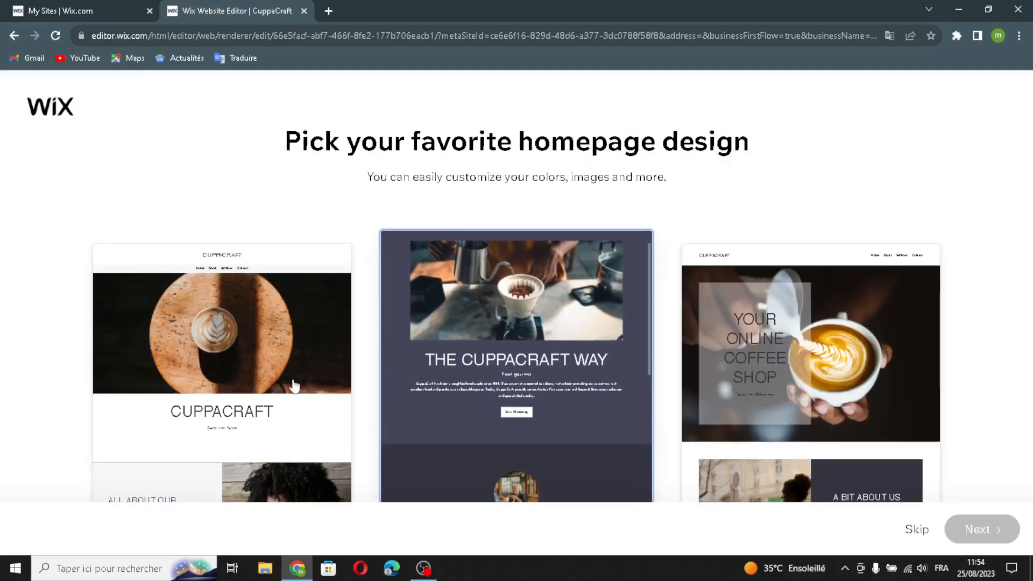
left_click(334, 355)
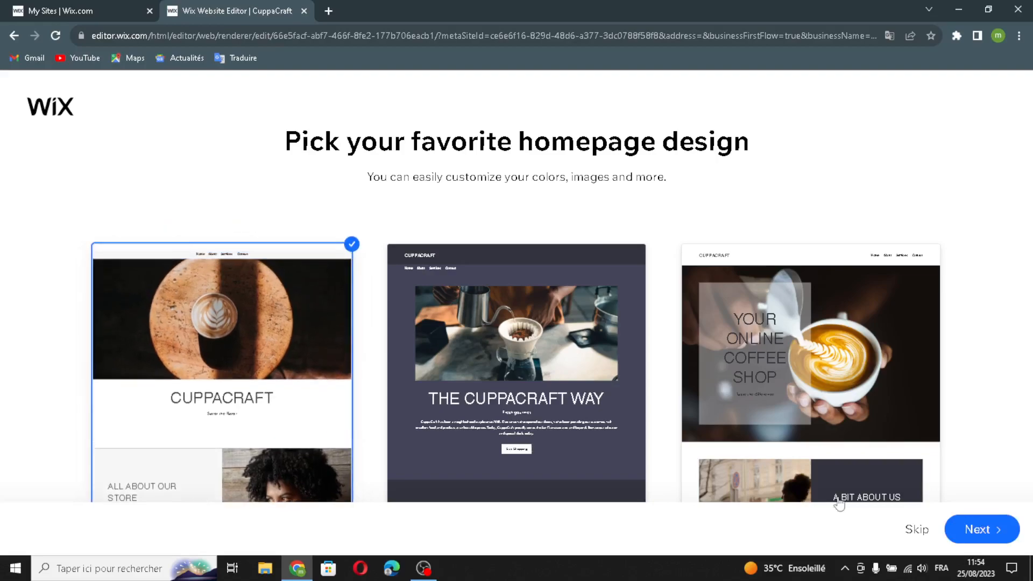
left_click(970, 526)
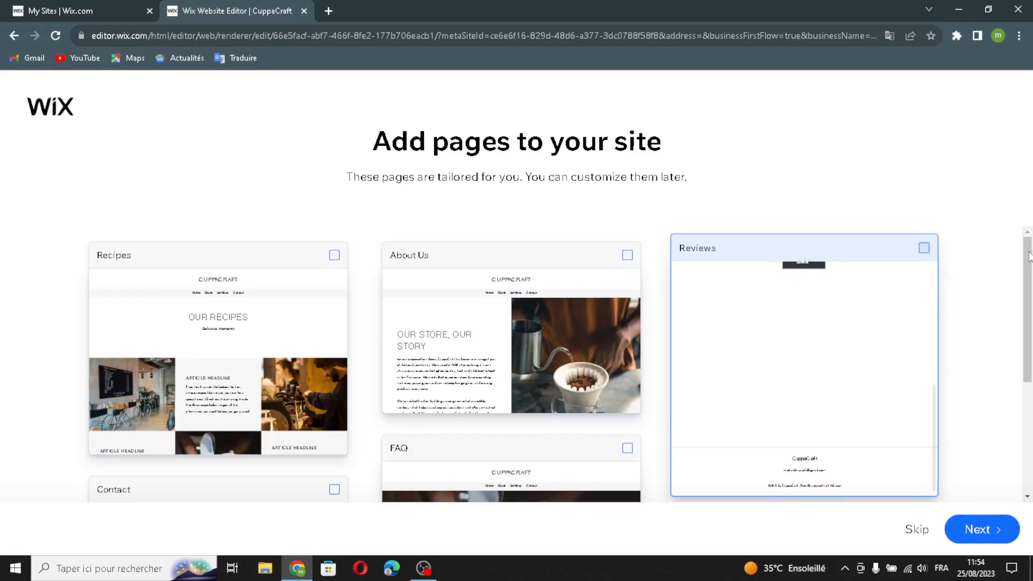
- Add the Recipes, About Us, Reviews, Contact and FAQ pages to the site, then open it in the editor
scroll(640, 298, "down", 4)
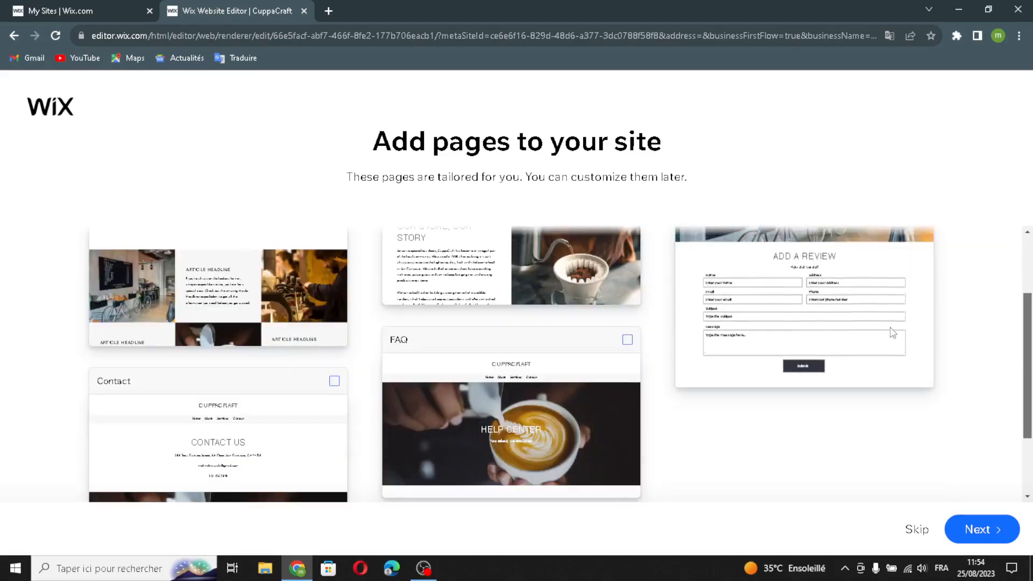
left_click(511, 323)
left_click(288, 362)
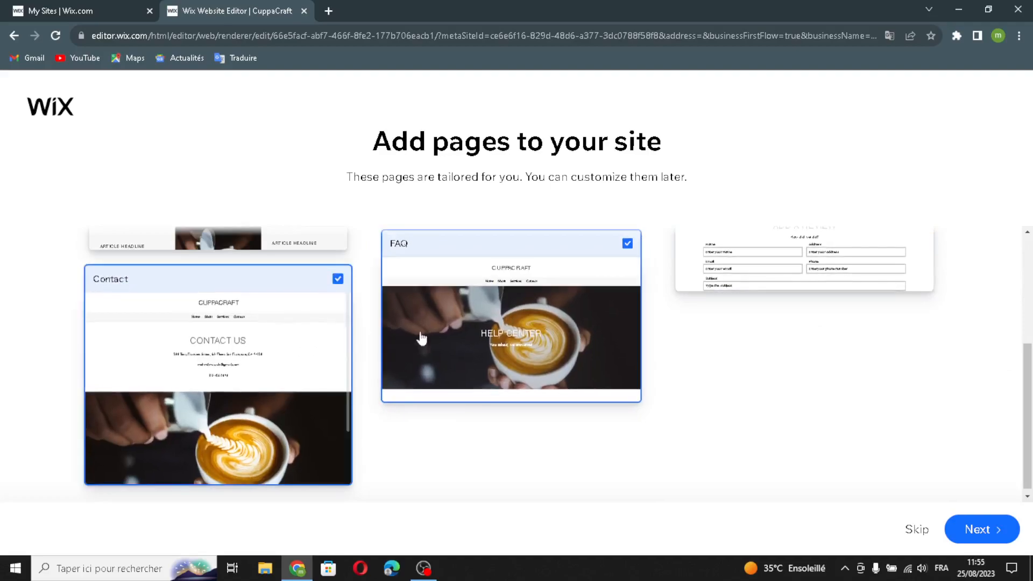
scroll(719, 449, "up", 2)
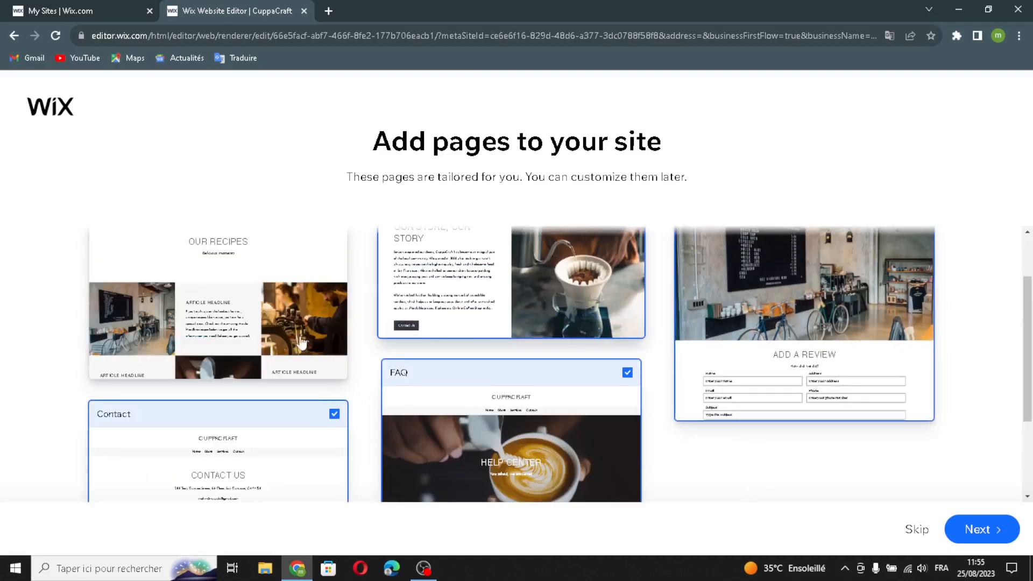
scroll(34, 302, "up", 2)
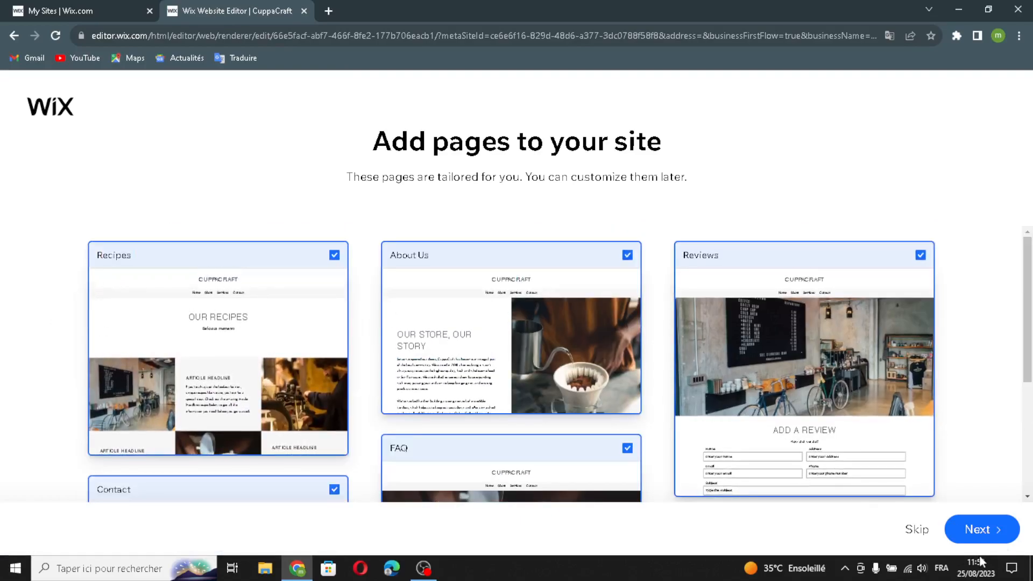
left_click(971, 532)
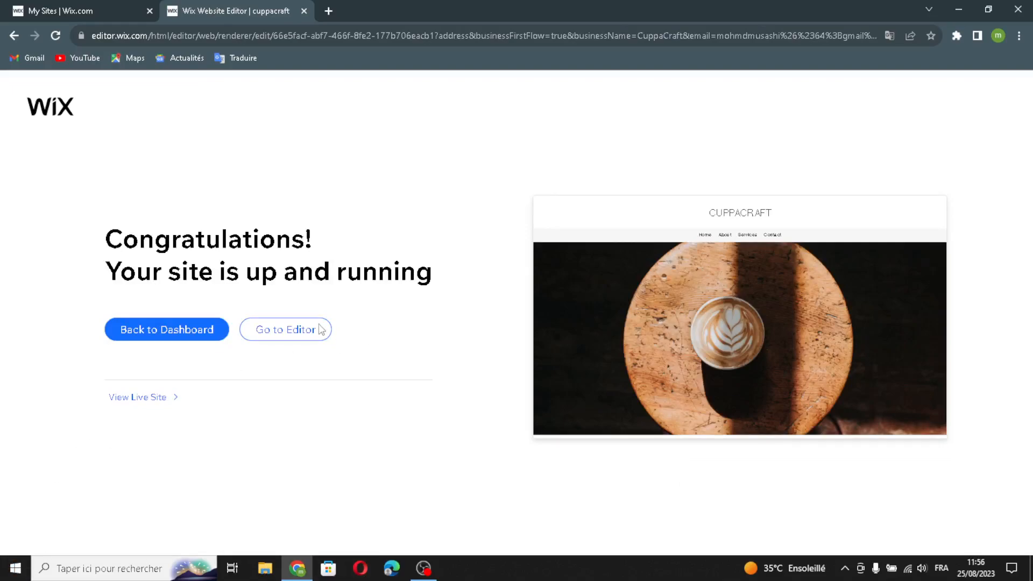
left_click(274, 337)
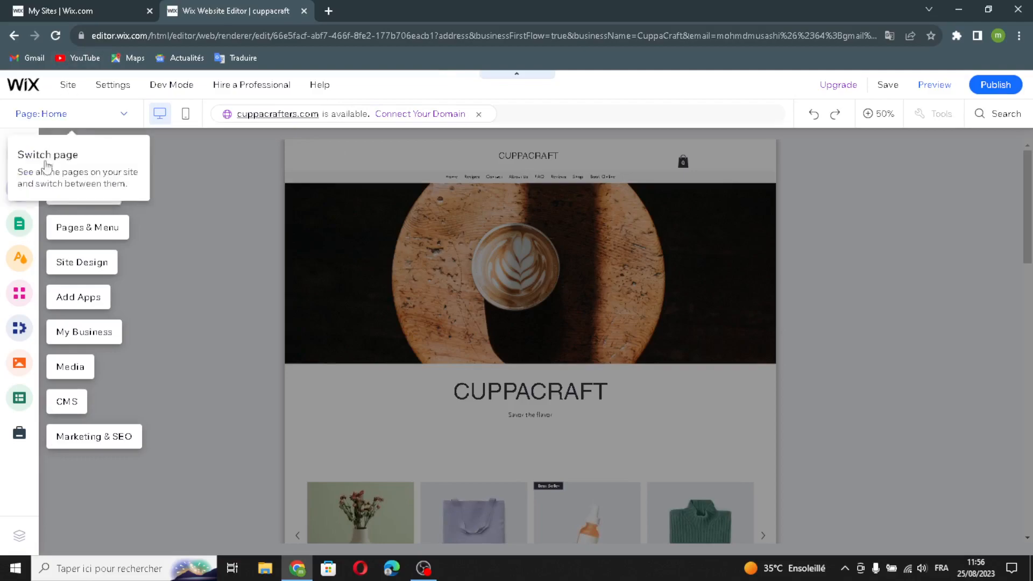
- Look through the title and paragraph text elements and the image sources available for adding to the page
left_click(72, 159)
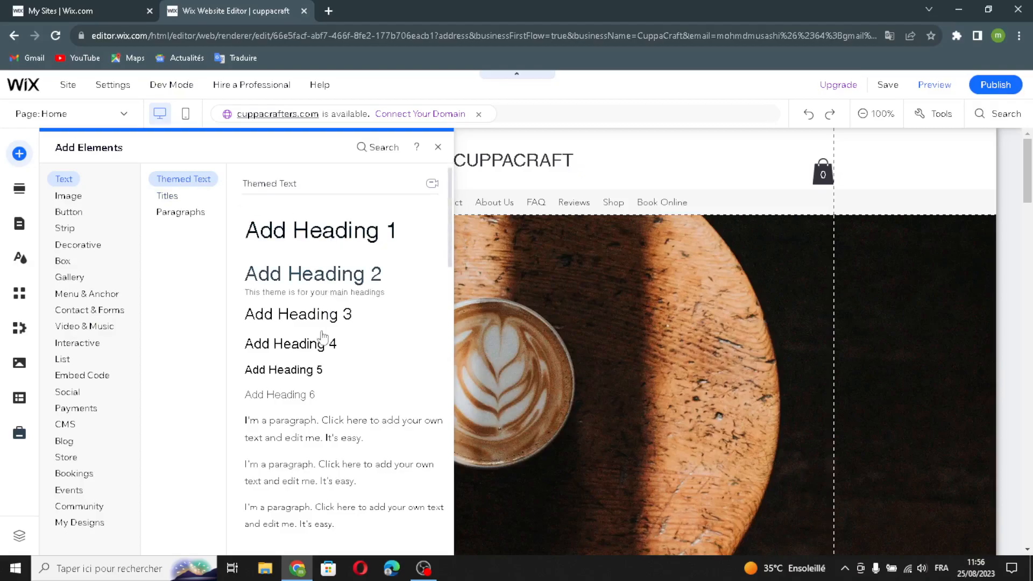
left_click(179, 199)
left_click(175, 216)
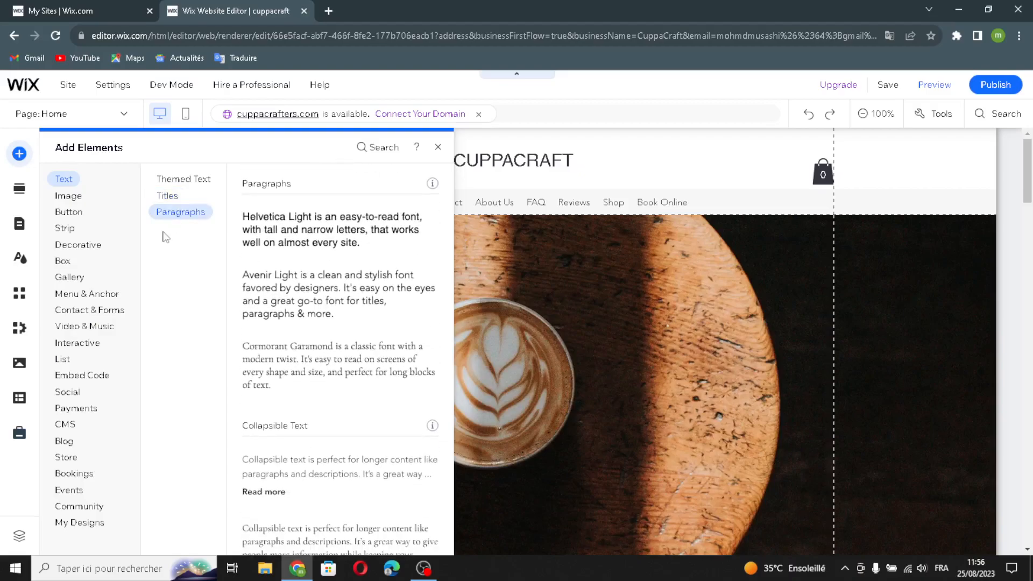
left_click(68, 196)
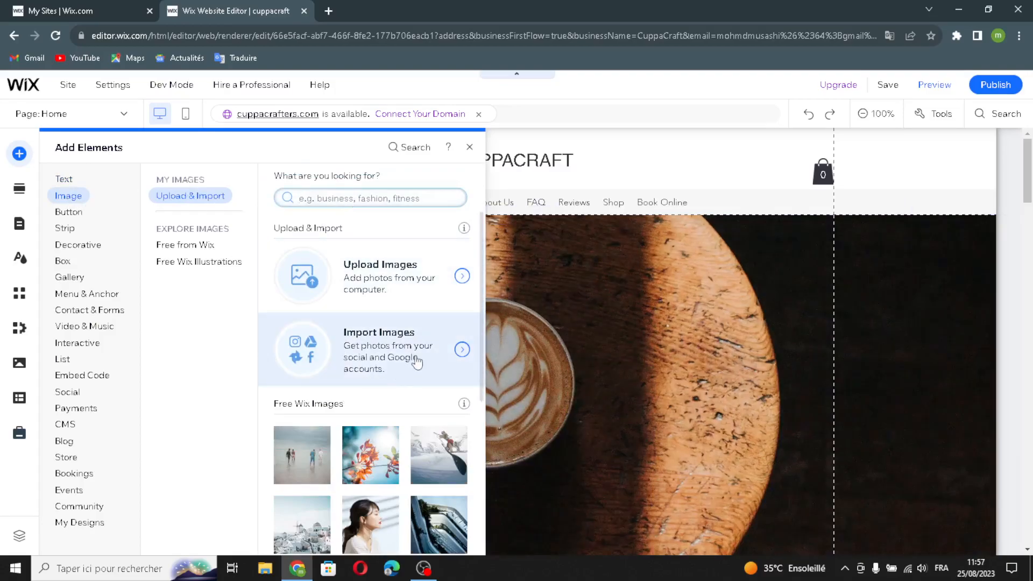
scroll(379, 371, "down", 5)
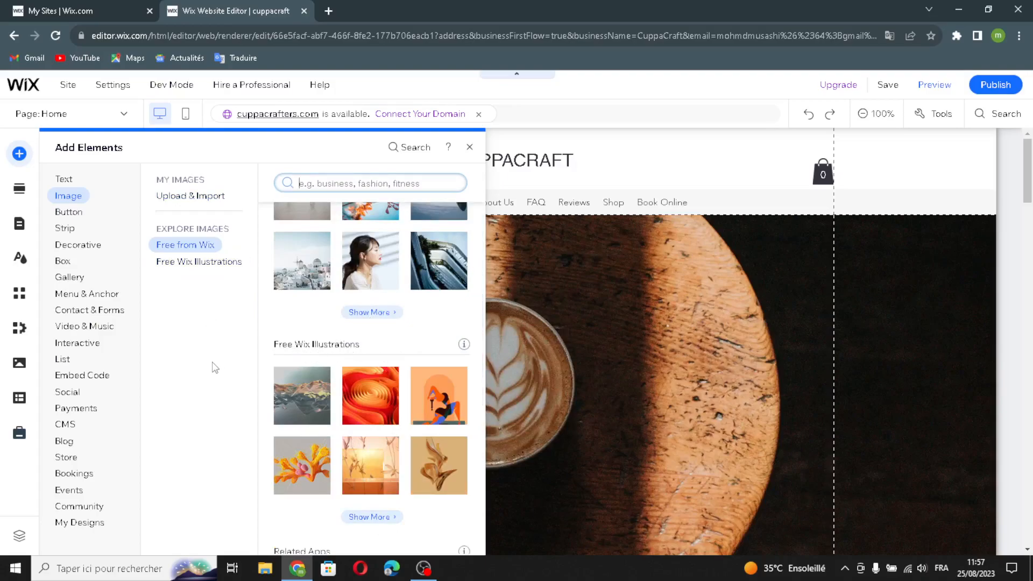
- Look through the button elements, covering the themed, text and icon, icon, and image button styles
mouse_move(78, 213)
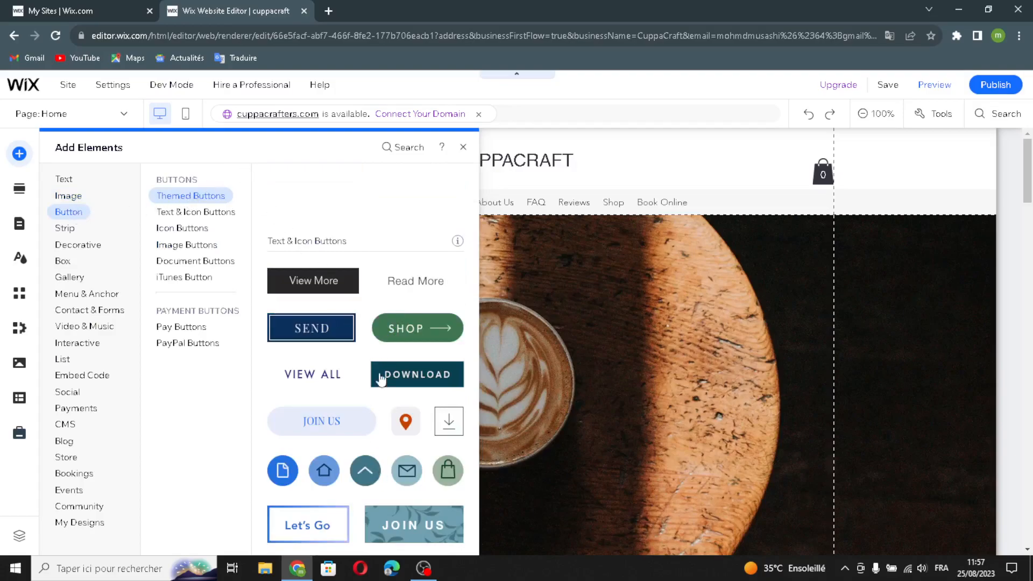
scroll(344, 323, "up", 2)
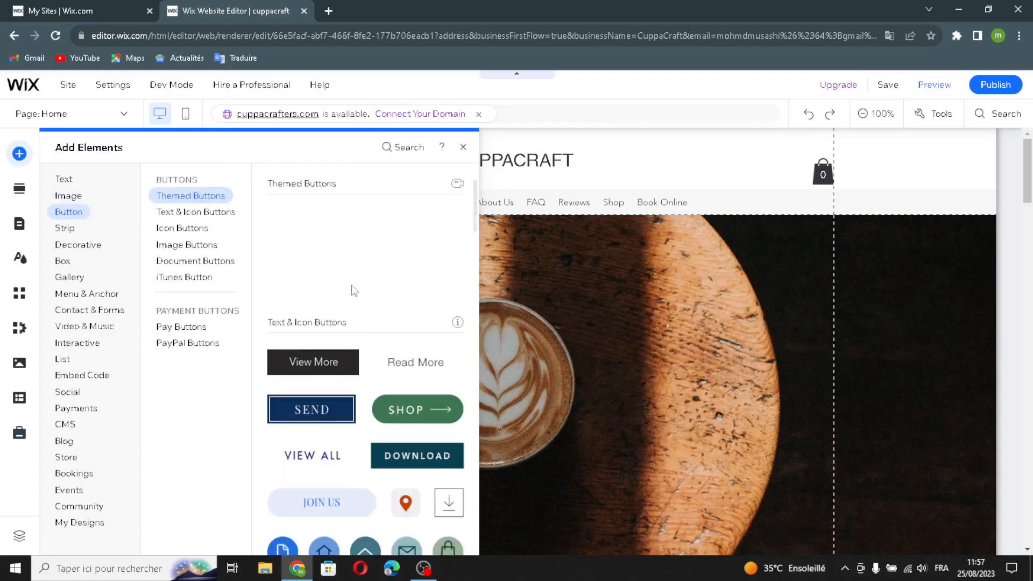
left_click(206, 212)
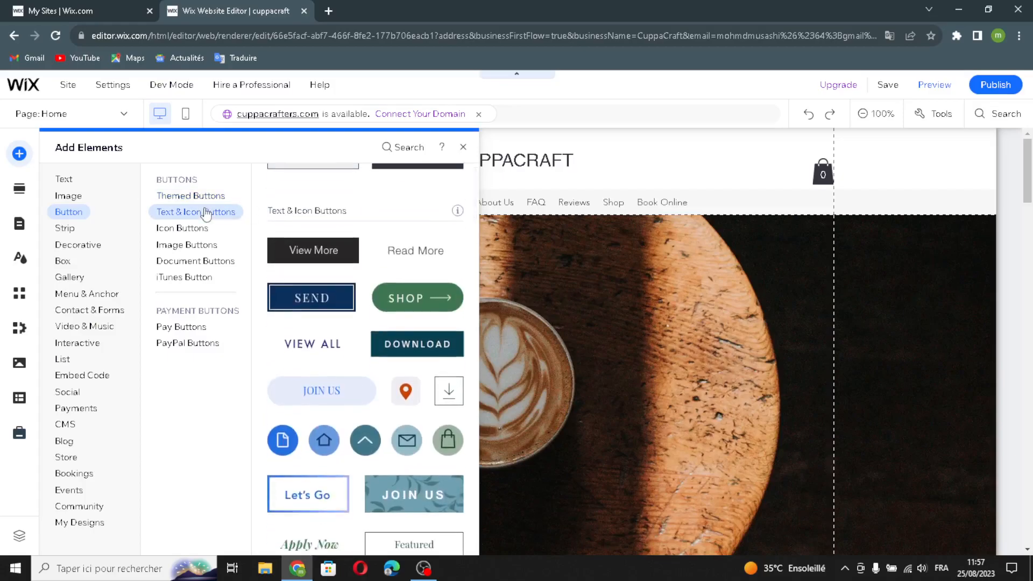
left_click(173, 228)
left_click(176, 246)
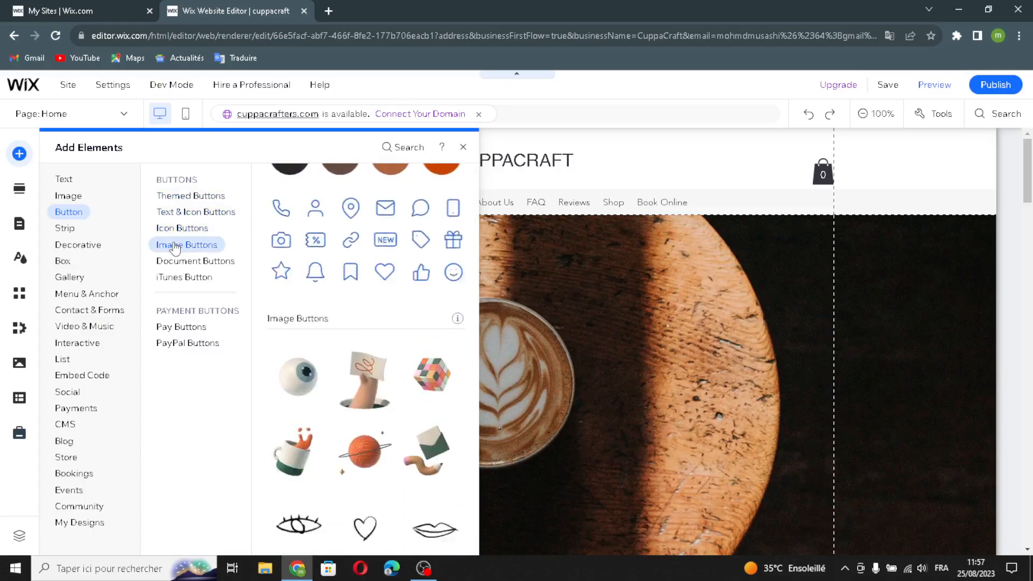
- Look through the remaining button elements: document, iTunes, pay and PayPal buttons
left_click(181, 263)
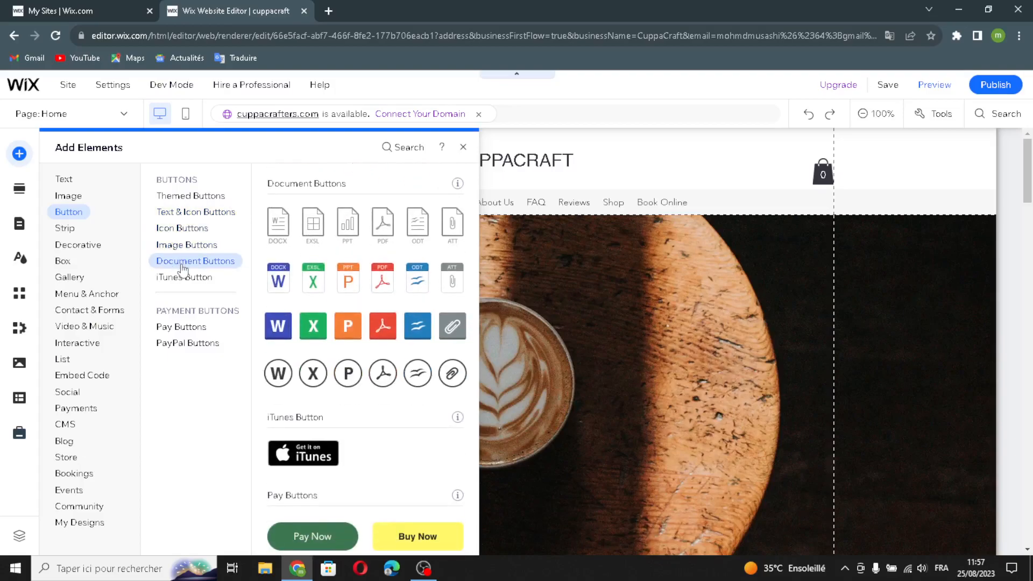
left_click(192, 284)
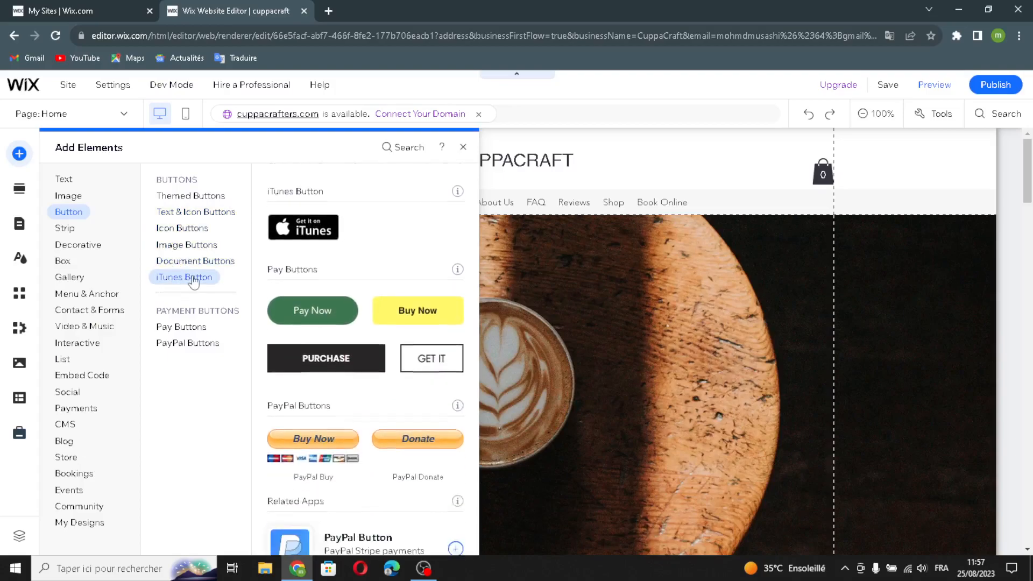
left_click(171, 328)
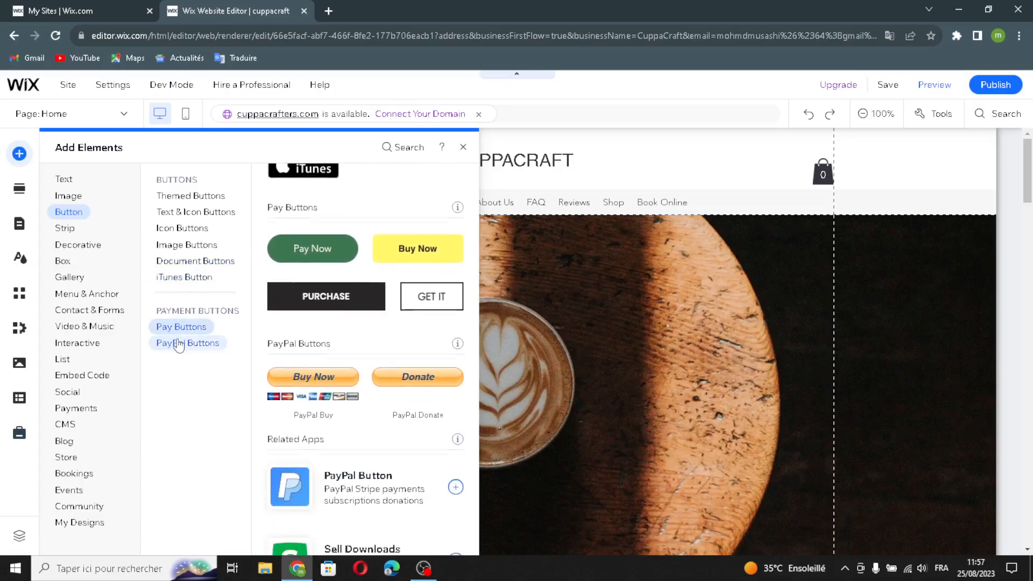
left_click(171, 328)
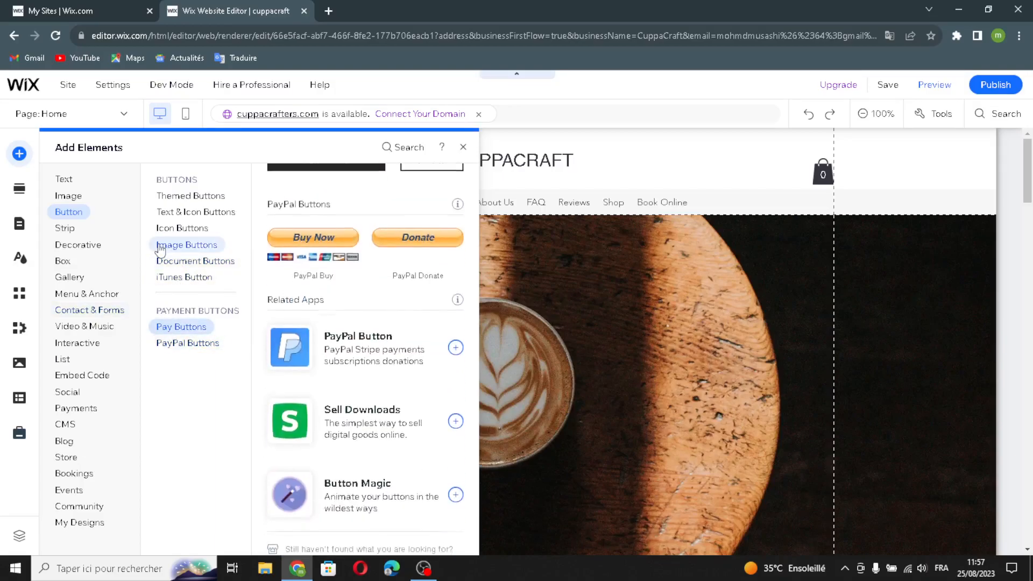
- Look through the strip designs, covering the Classic, Featured, About, Services, Contact, Welcome, Testimonials and Team groups
left_click(65, 227)
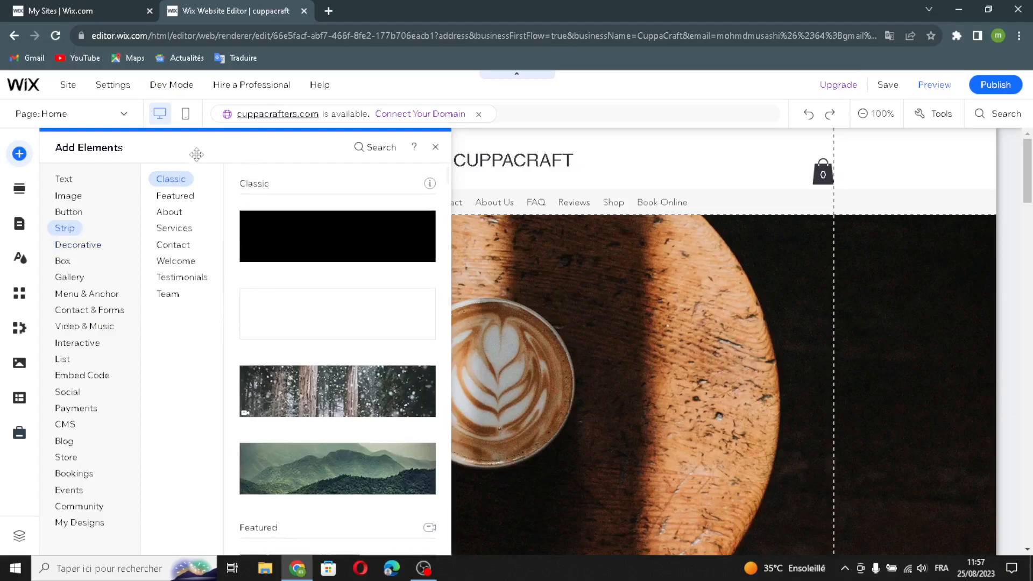
left_click(171, 196)
left_click(168, 213)
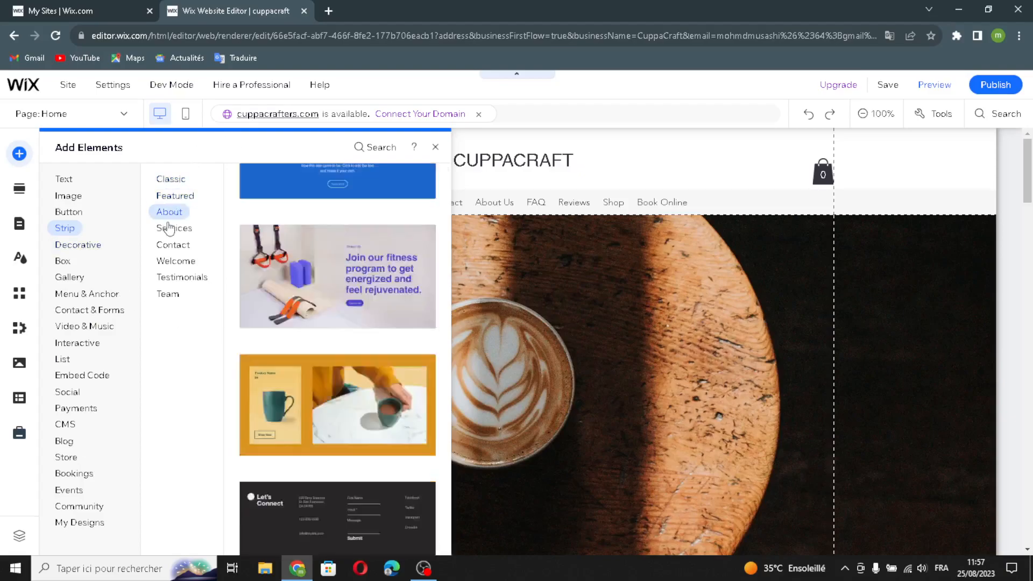
left_click(170, 228)
left_click(171, 247)
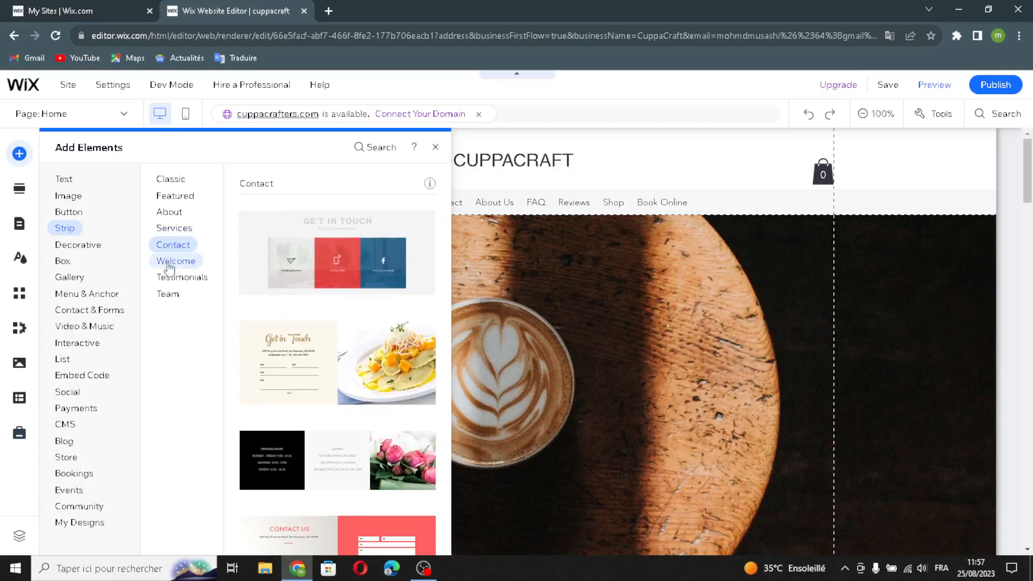
left_click(171, 262)
left_click(168, 280)
left_click(167, 294)
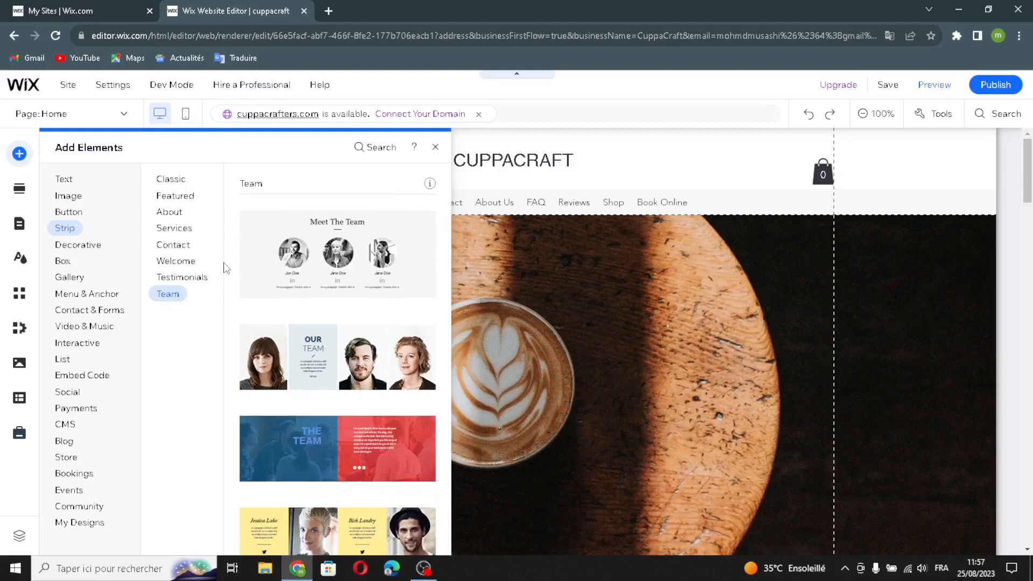
left_click(199, 276)
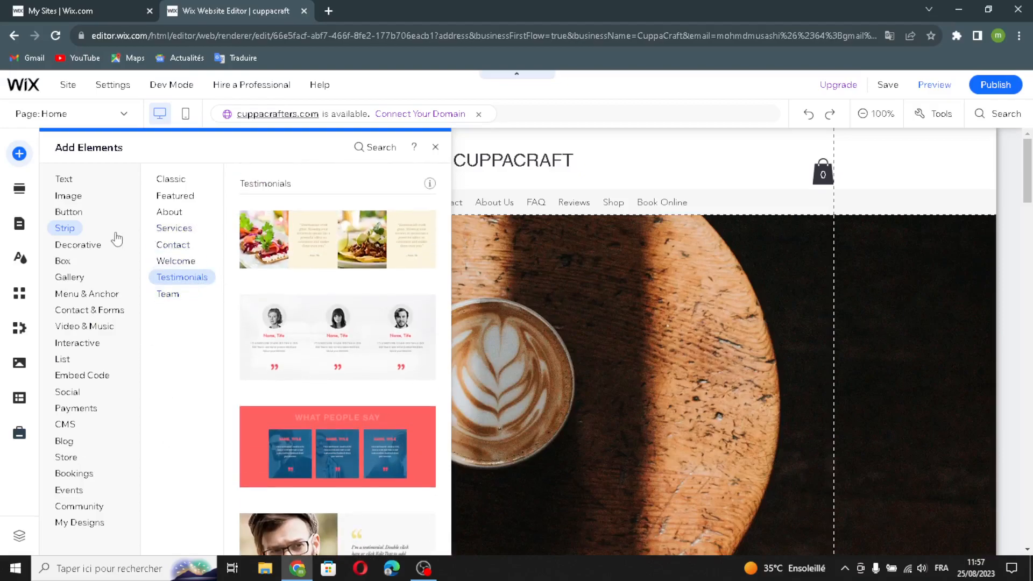
- Look through the decorative shapes, from themed lines and basic shapes to arrows, horizontal lines and vertical lines
left_click(89, 248)
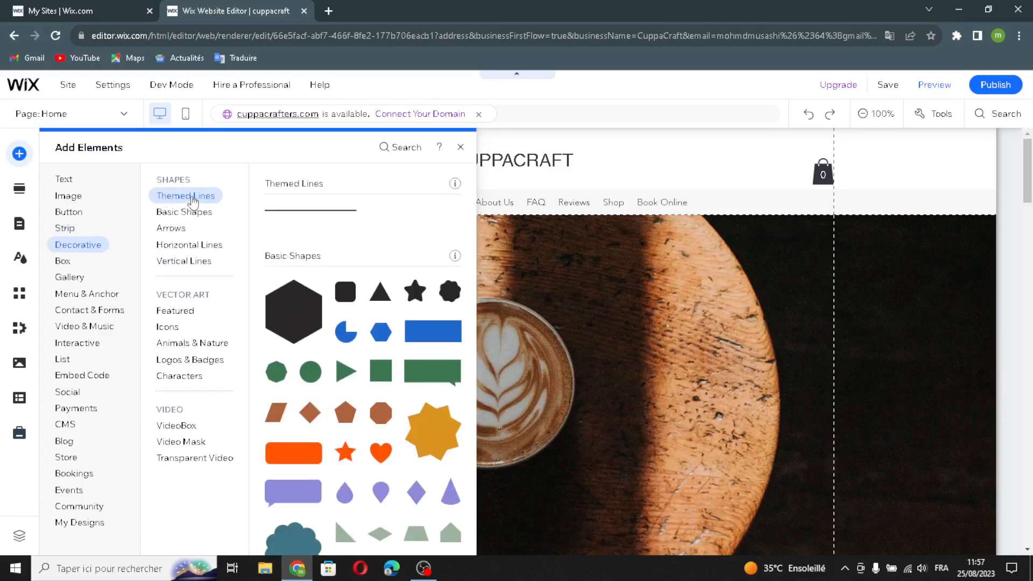
left_click(183, 212)
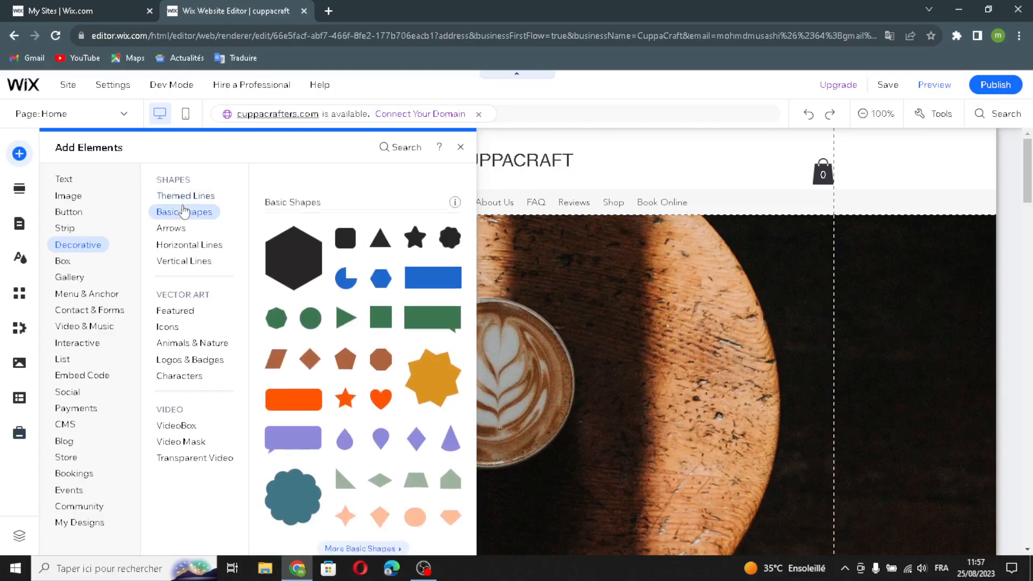
left_click(171, 230)
left_click(180, 245)
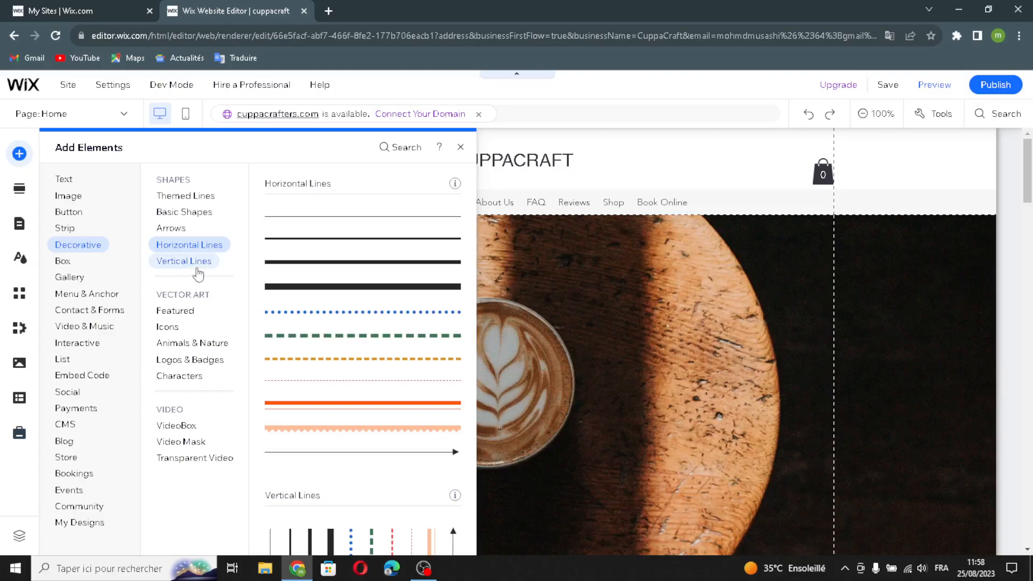
left_click(197, 268)
- Look through the decorative vector art, covering featured art, icons, animals and nature, logos and badges, and characters
left_click(175, 311)
left_click(167, 327)
left_click(180, 345)
left_click(187, 357)
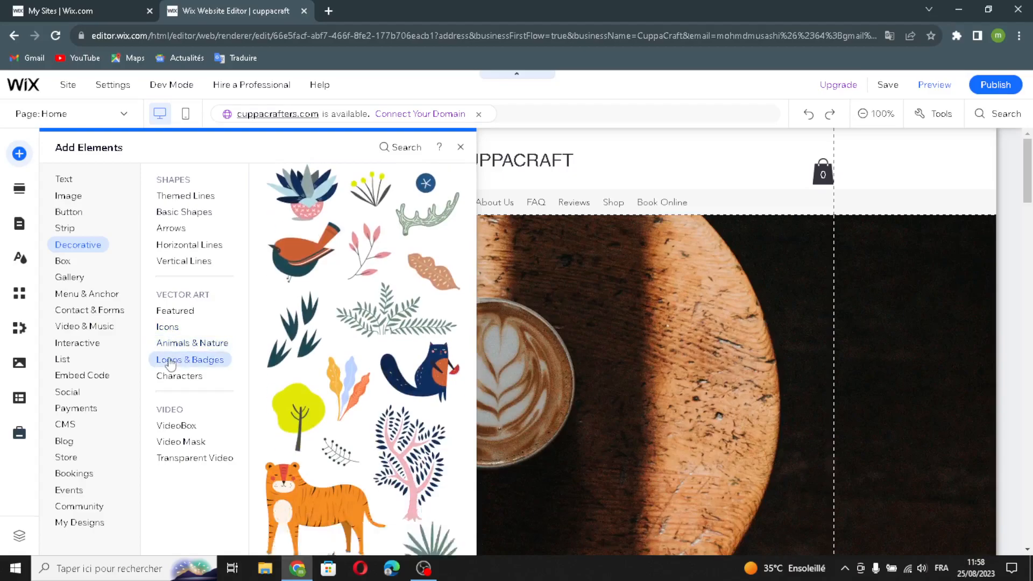
left_click(200, 377)
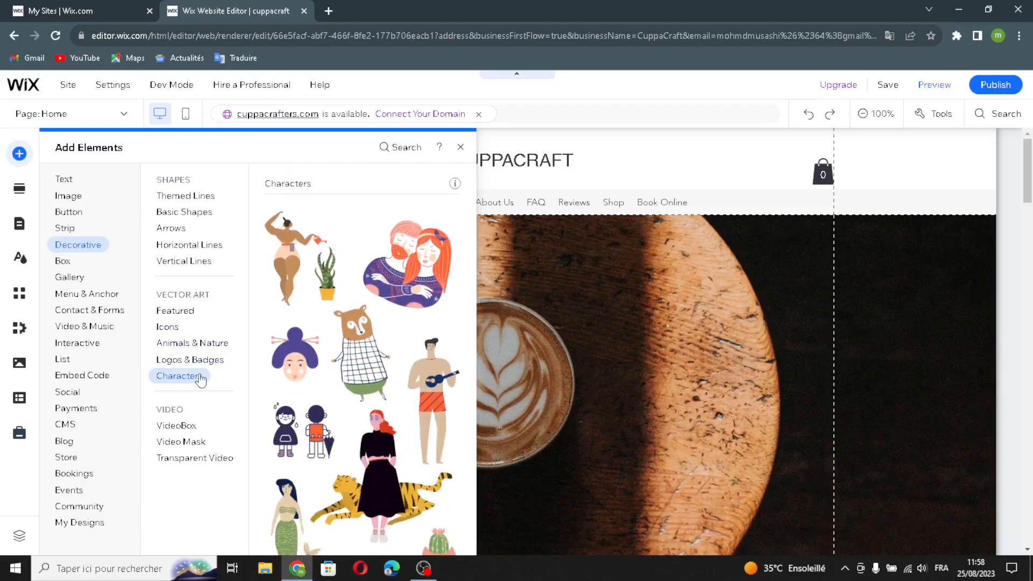
- Look through the decorative video elements: VideoBox, Video Mask and Transparent Video
left_click(154, 425)
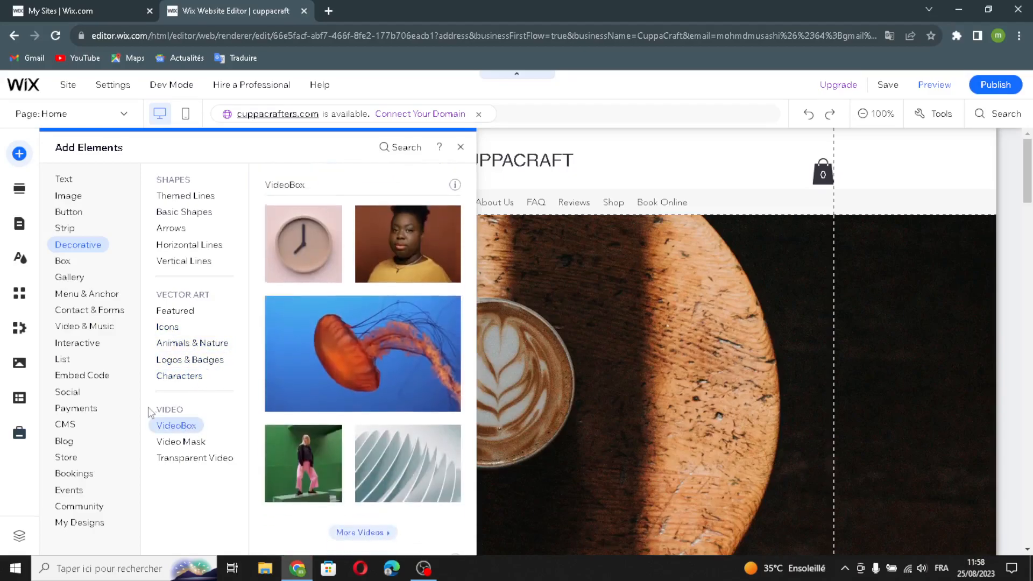
left_click(179, 441)
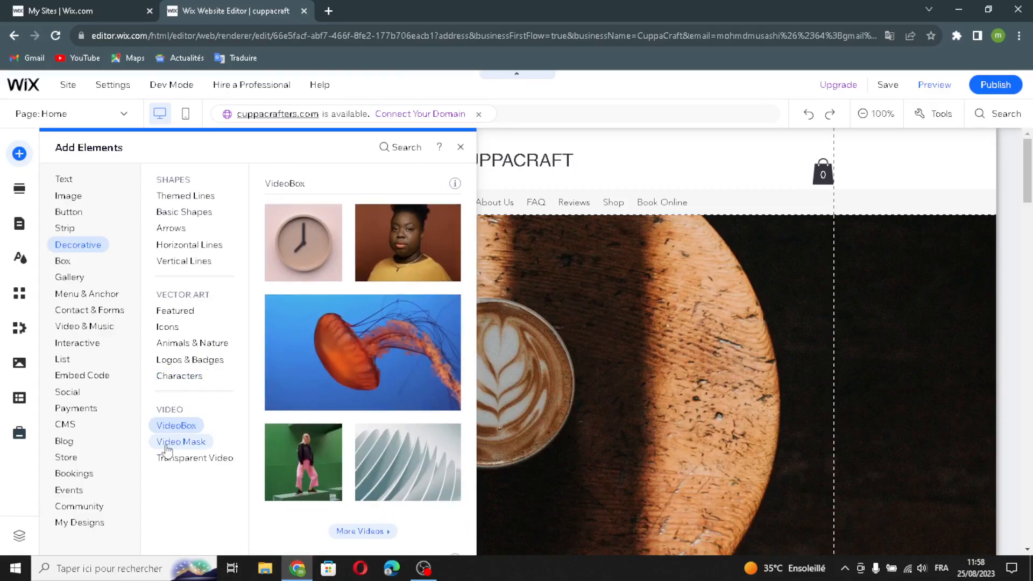
left_click(179, 459)
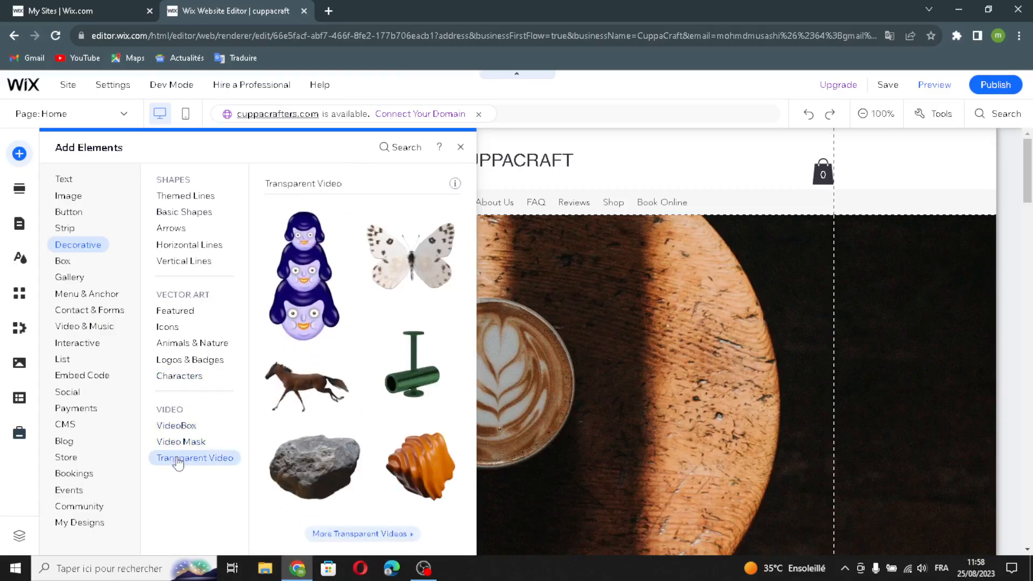
- Look through the box elements, including themed, container and hover boxes and tabs
left_click(66, 263)
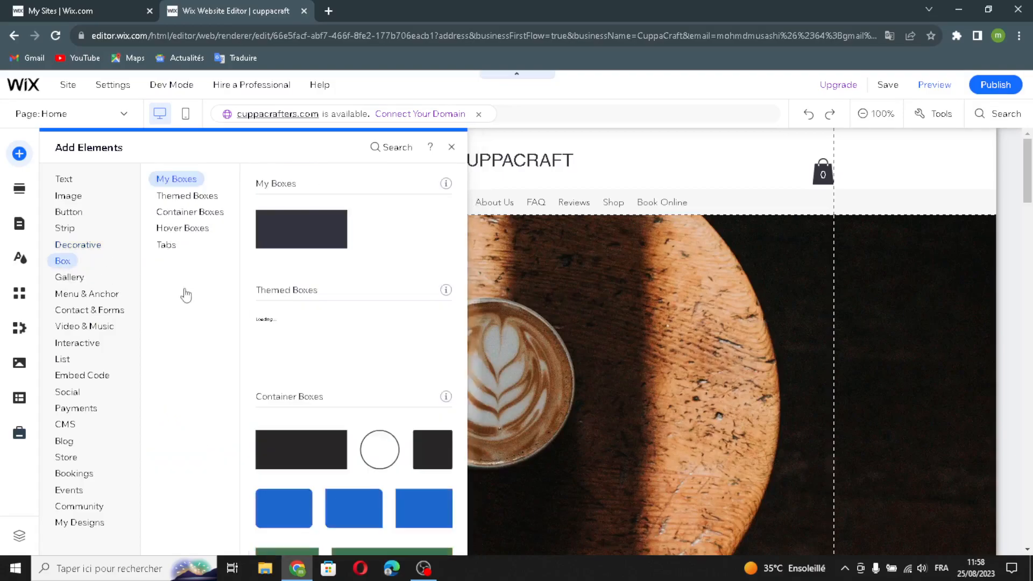
left_click(190, 198)
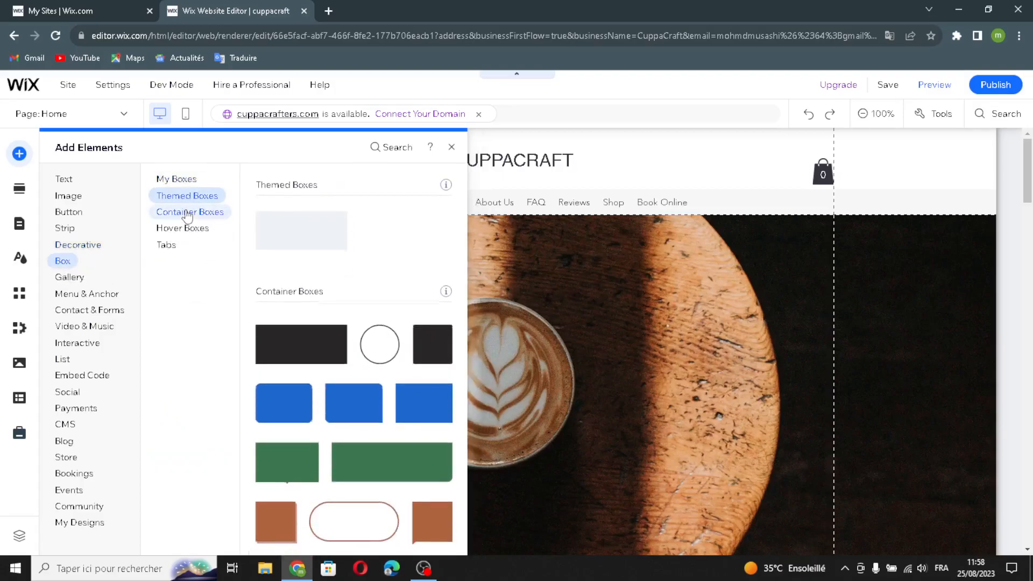
left_click(187, 214)
left_click(183, 228)
left_click(164, 243)
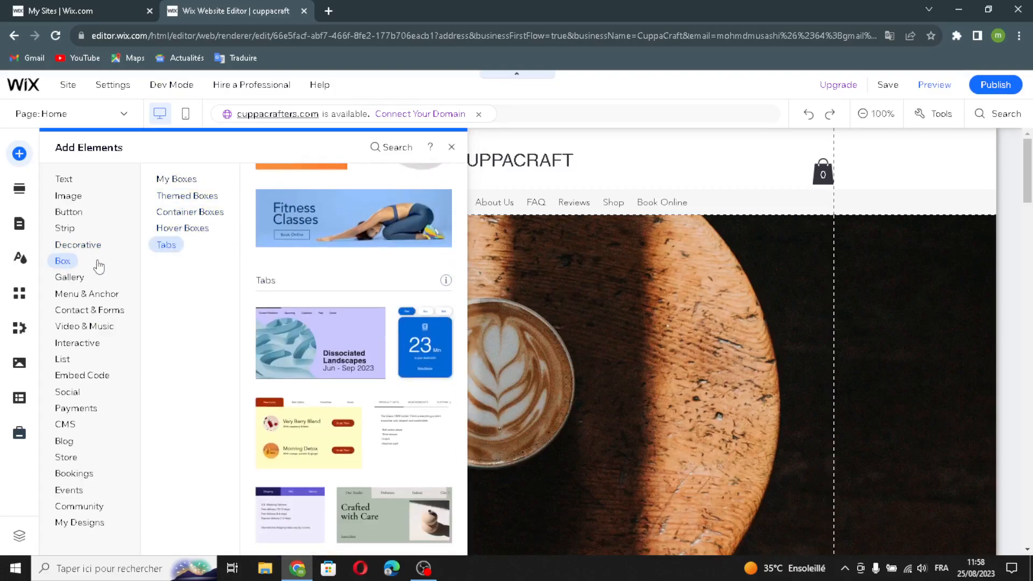
- Look through the gallery elements, covering the recommended, pro, grid, slider and additional gallery layouts
left_click(70, 278)
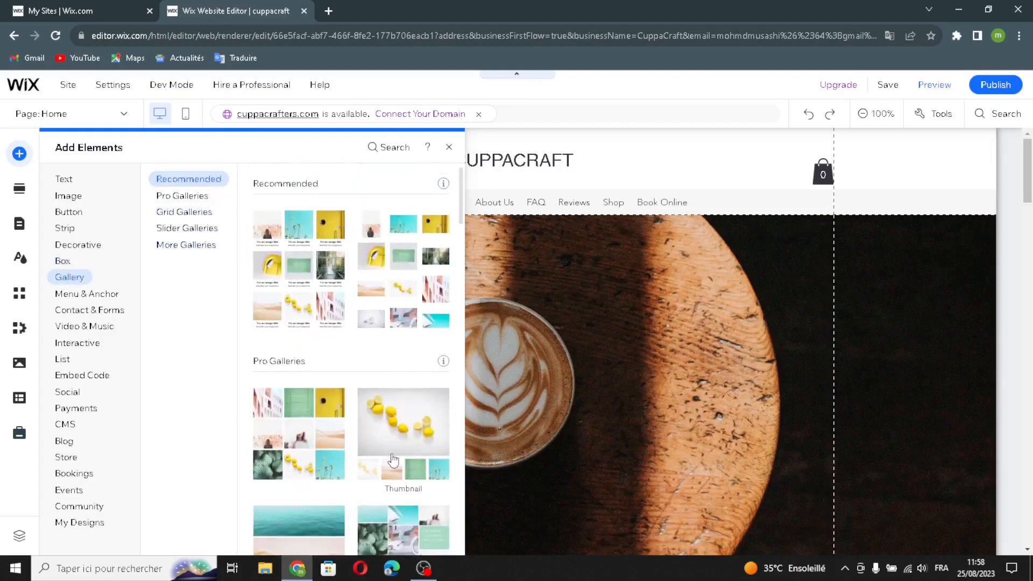
left_click(182, 195)
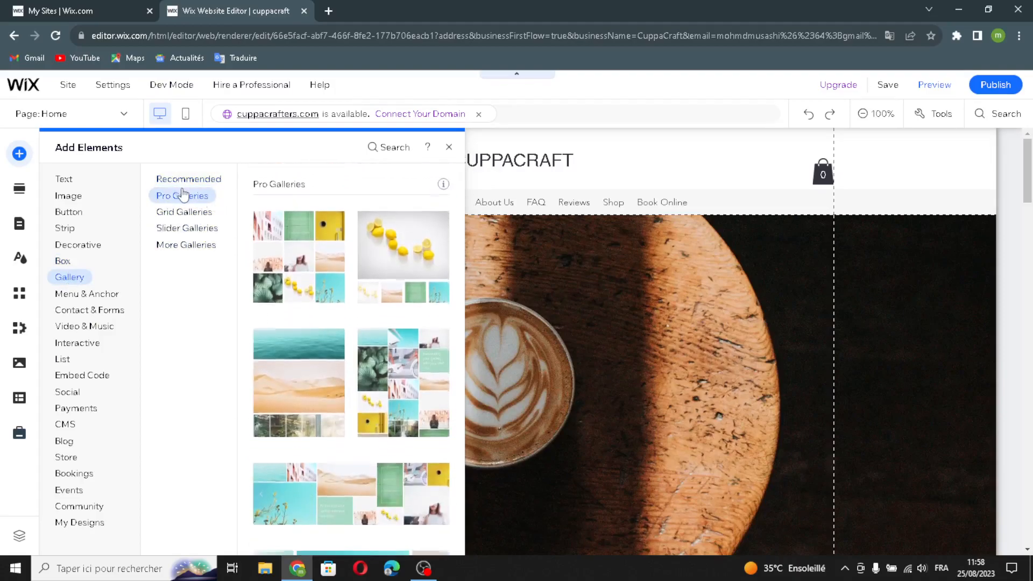
left_click(198, 213)
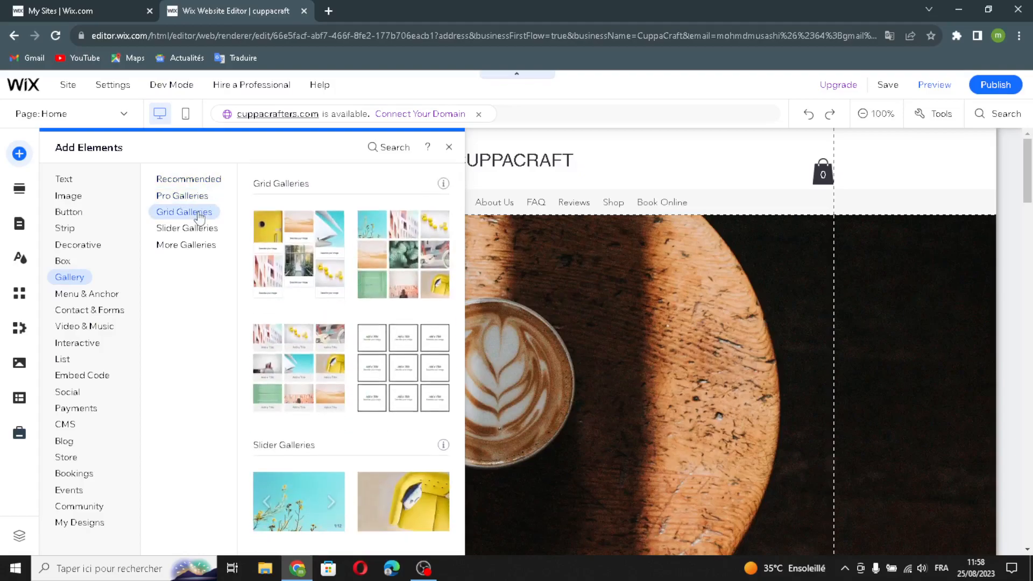
left_click(171, 232)
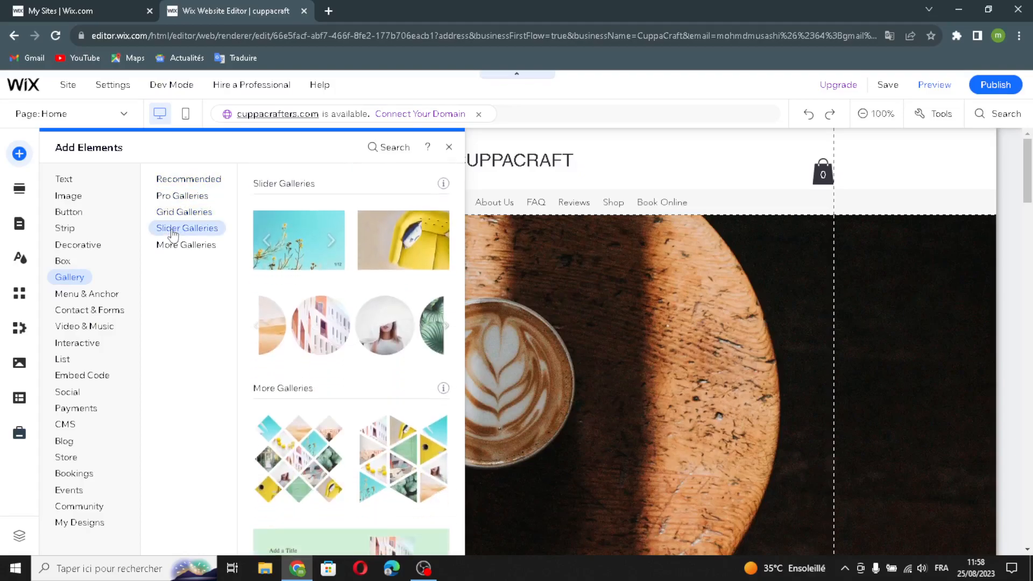
left_click(167, 244)
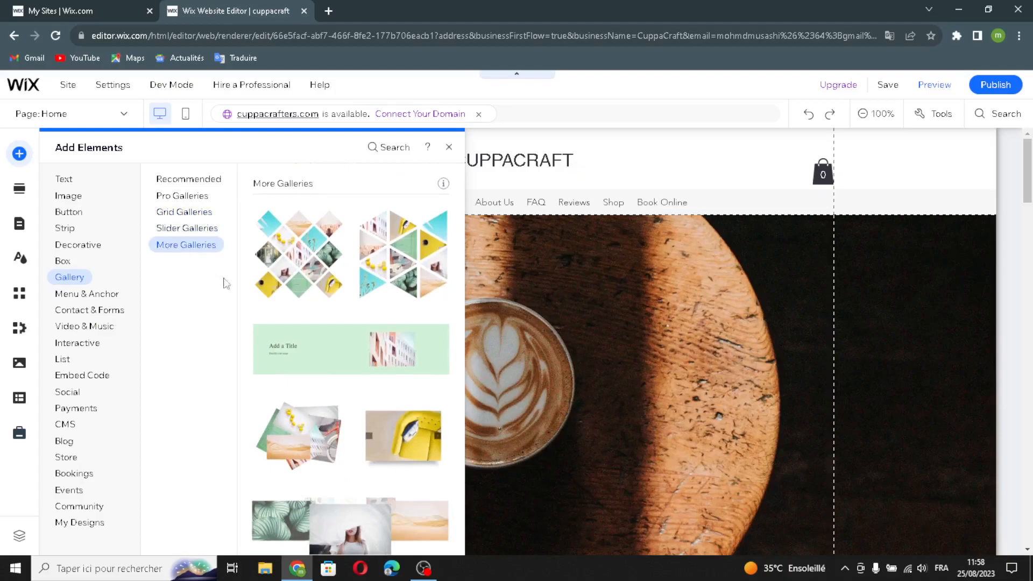
- Look through the menu and anchor elements, including horizontal and vertical menus, anchors, in-page menus and site search
left_click(110, 293)
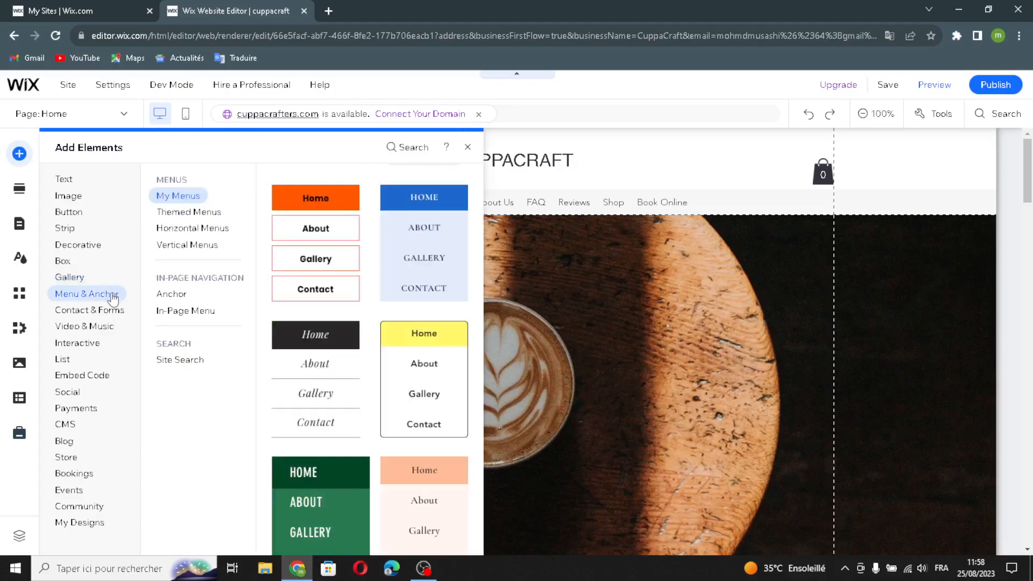
left_click(174, 226)
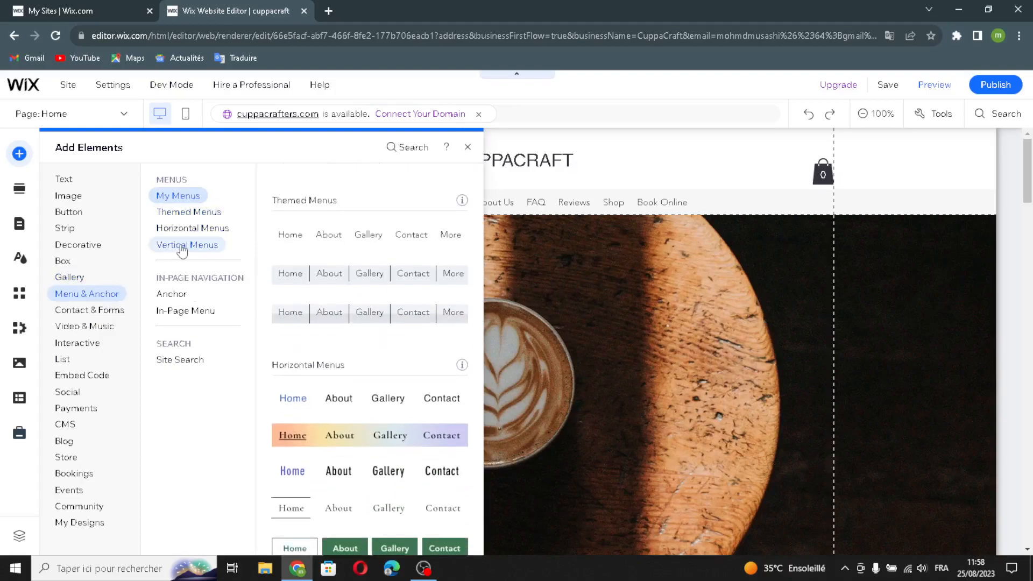
left_click(183, 254)
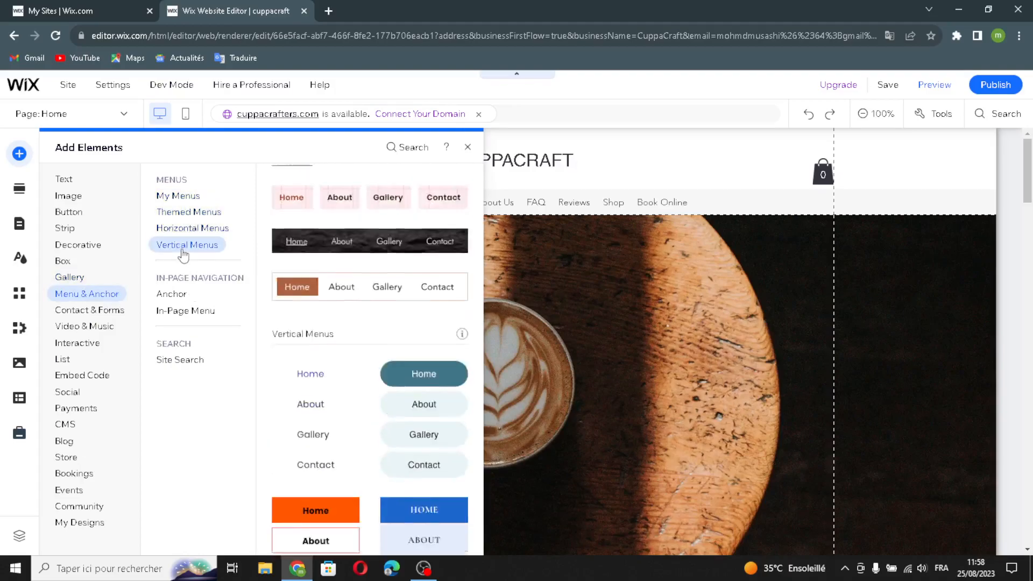
left_click(165, 295)
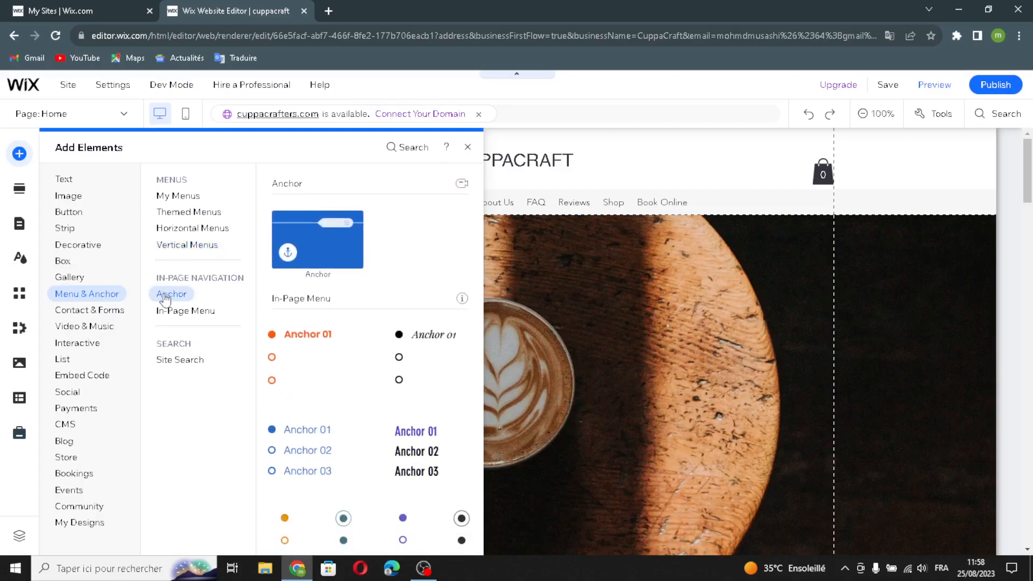
left_click(186, 315)
left_click(181, 297)
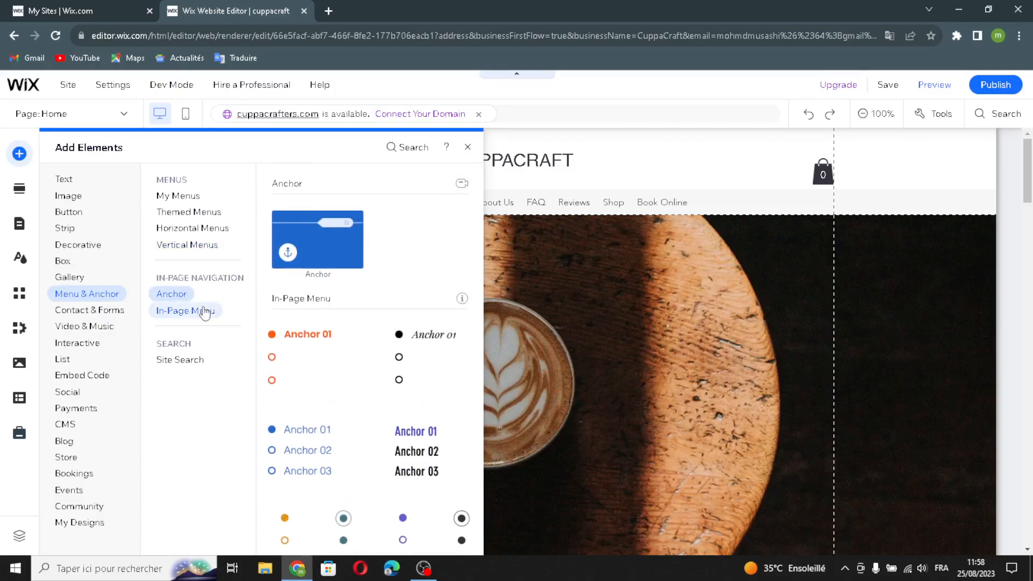
left_click(204, 312)
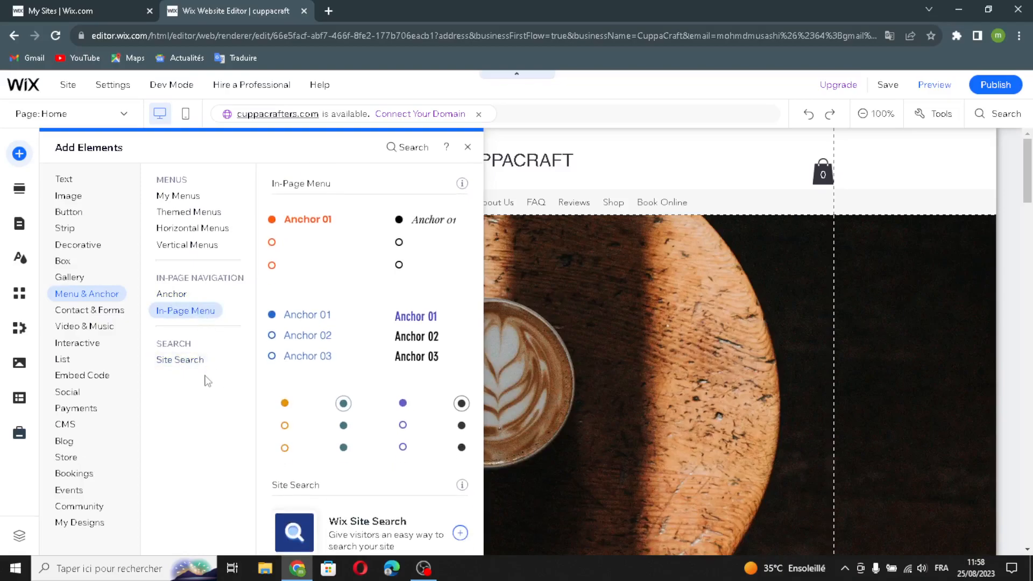
left_click(174, 365)
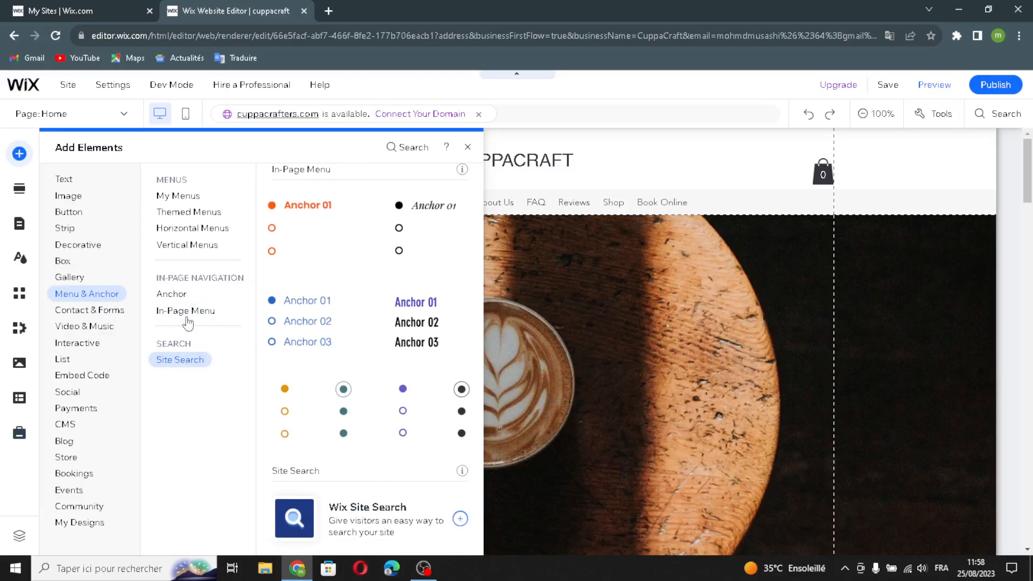
- Look through the contact and form elements, from contact, order, registration and donation forms to application, request, waiver and subscribe forms
left_click(88, 312)
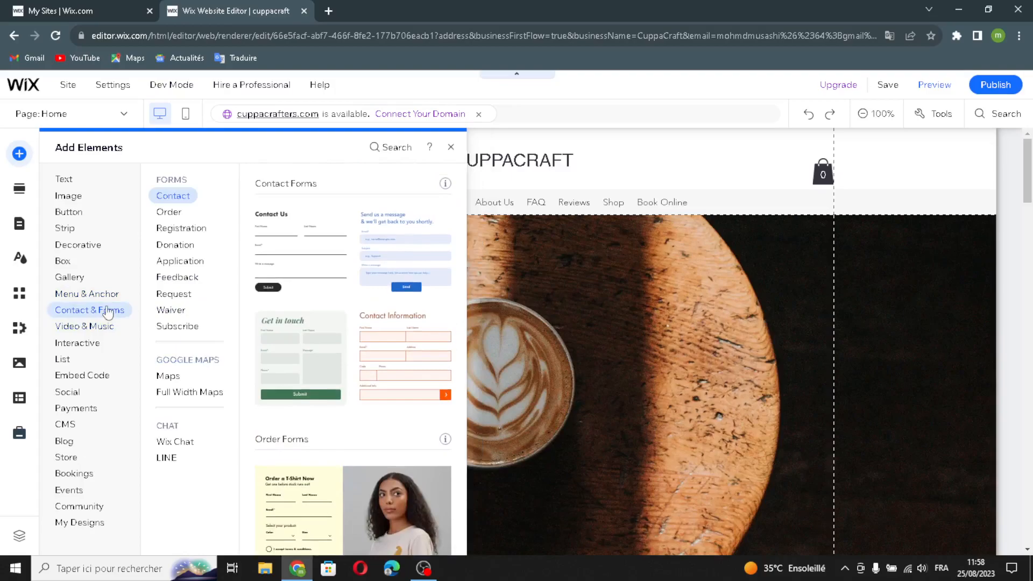
left_click(168, 211)
left_click(172, 198)
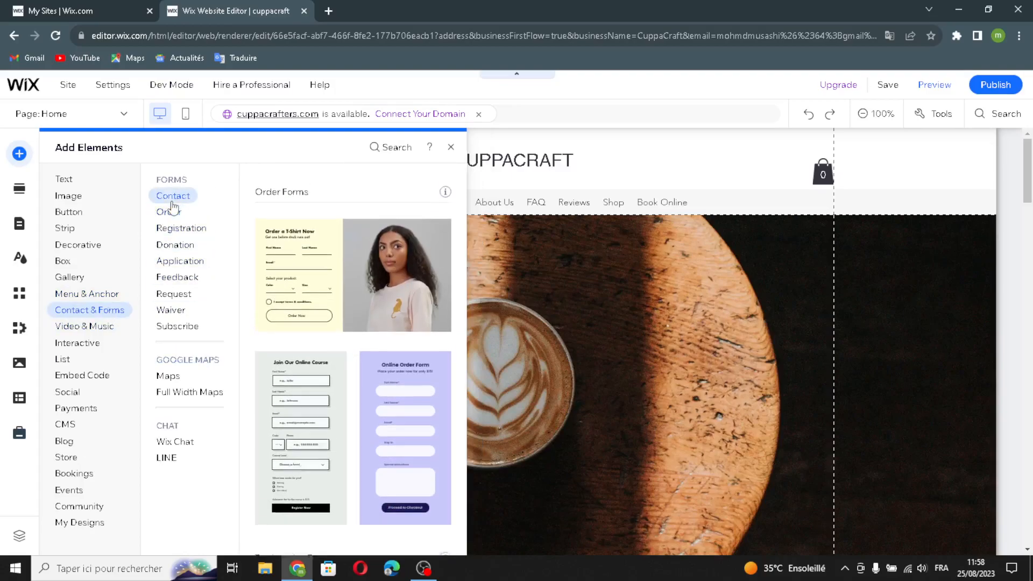
left_click(168, 212)
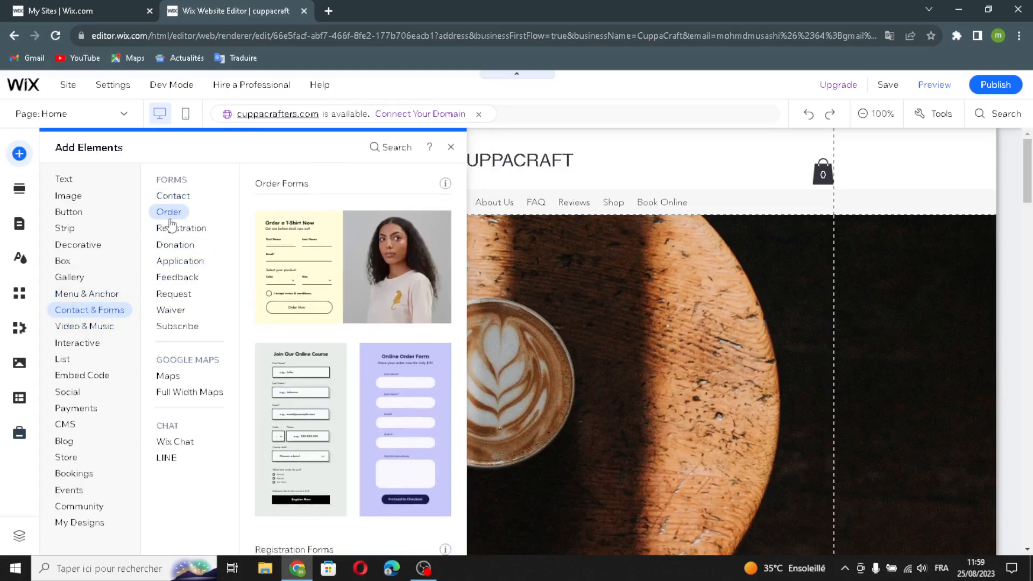
left_click(172, 244)
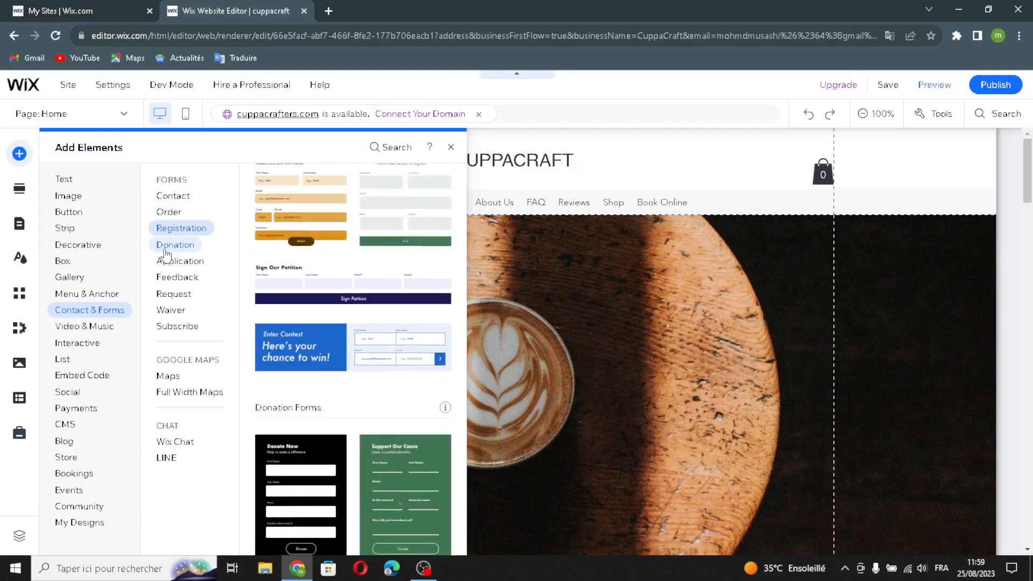
left_click(162, 263)
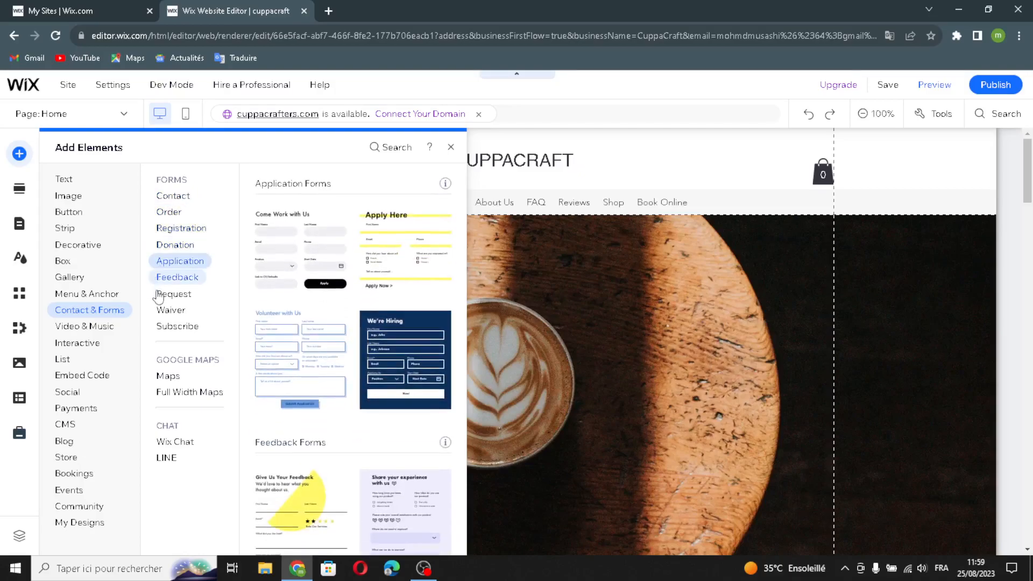
left_click(157, 293)
left_click(170, 310)
left_click(197, 327)
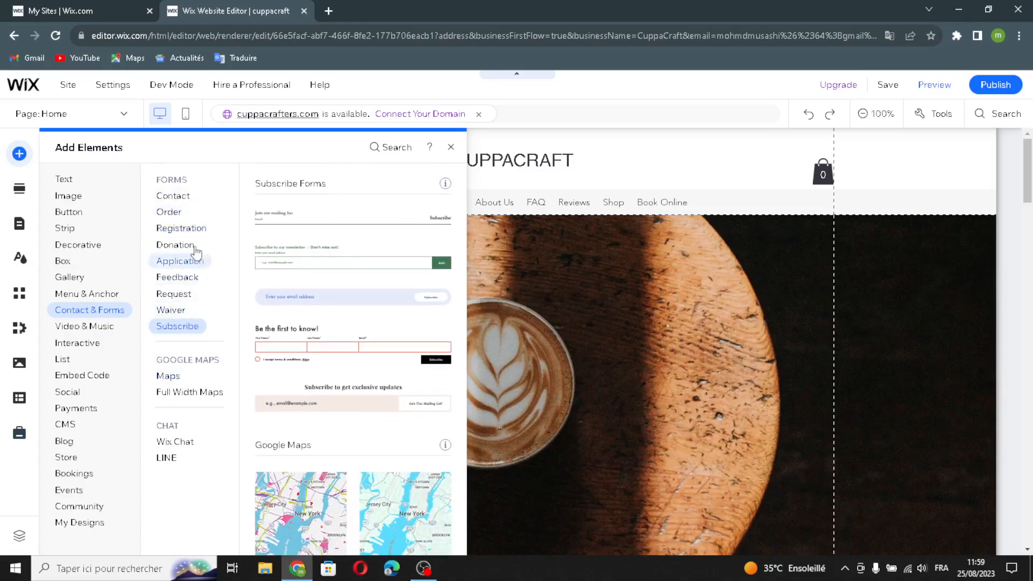
- Look through the Google Maps elements, including full width maps, and the Wix Chat and LINE chat elements
left_click(166, 375)
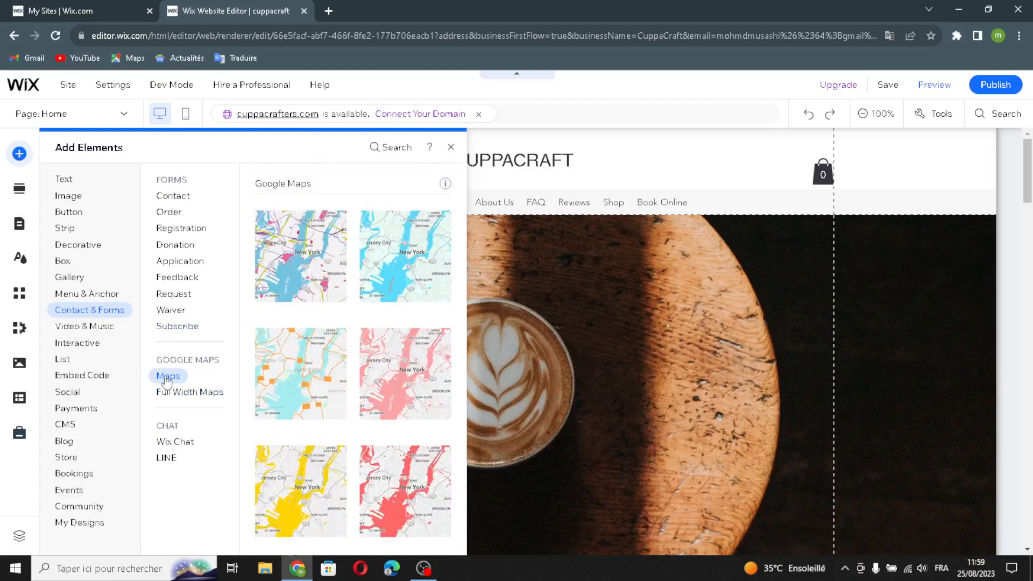
left_click(167, 396)
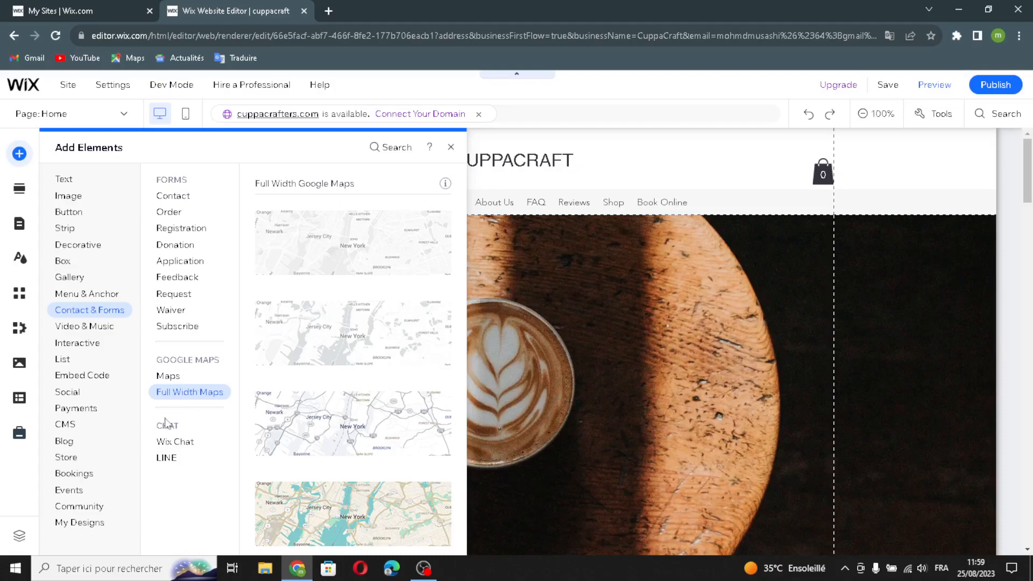
left_click(173, 441)
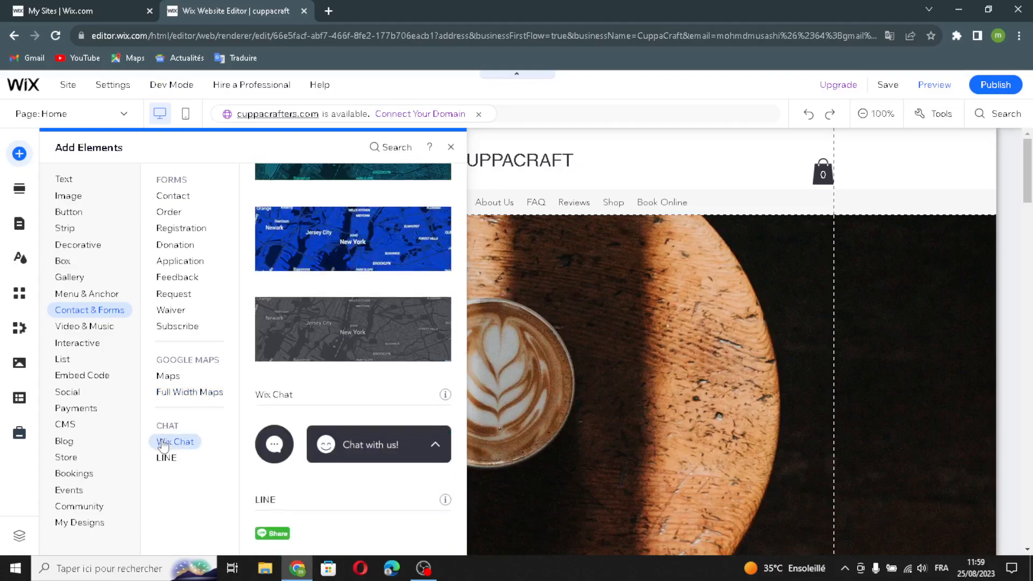
left_click(163, 458)
left_click(170, 309)
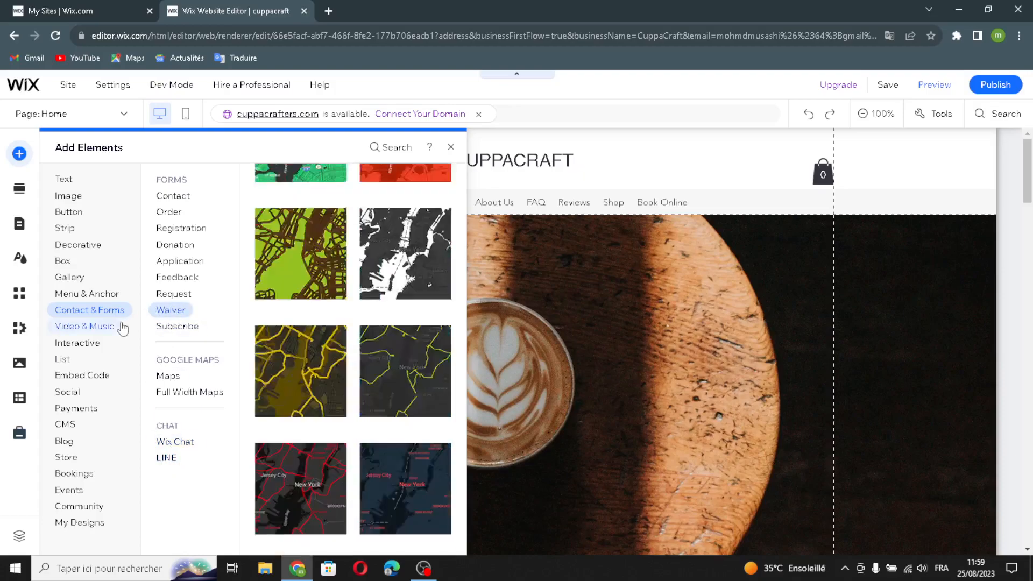
- Look through the video elements: single video players, Wix Video, VideoBox, Video Mask and Transparent Video
left_click(92, 328)
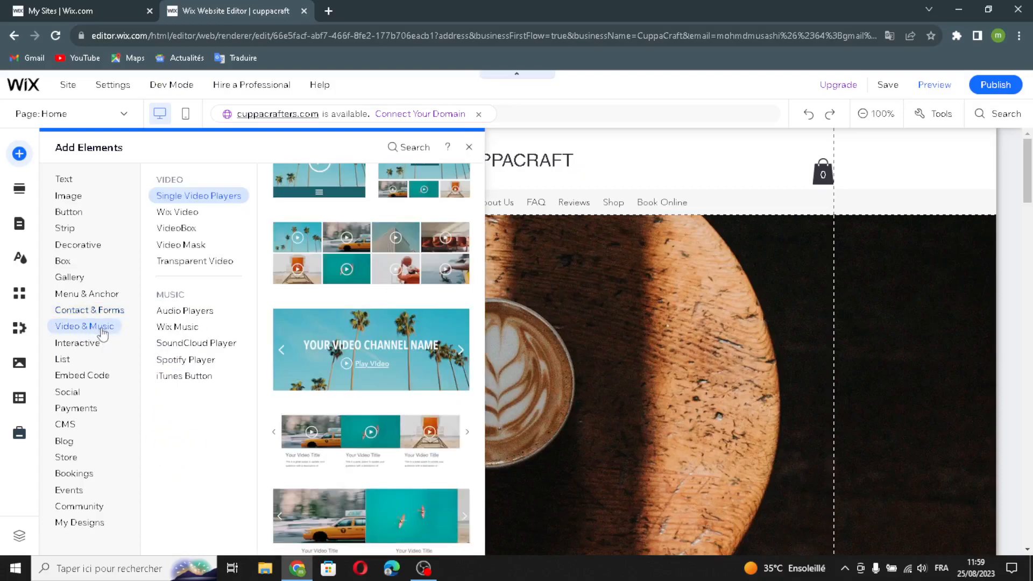
left_click(193, 200)
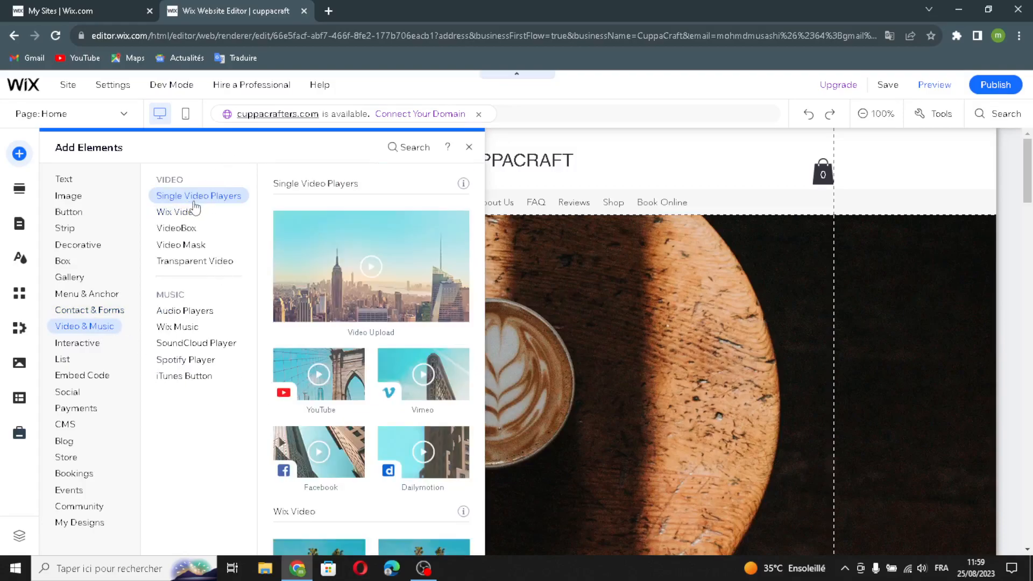
left_click(174, 212)
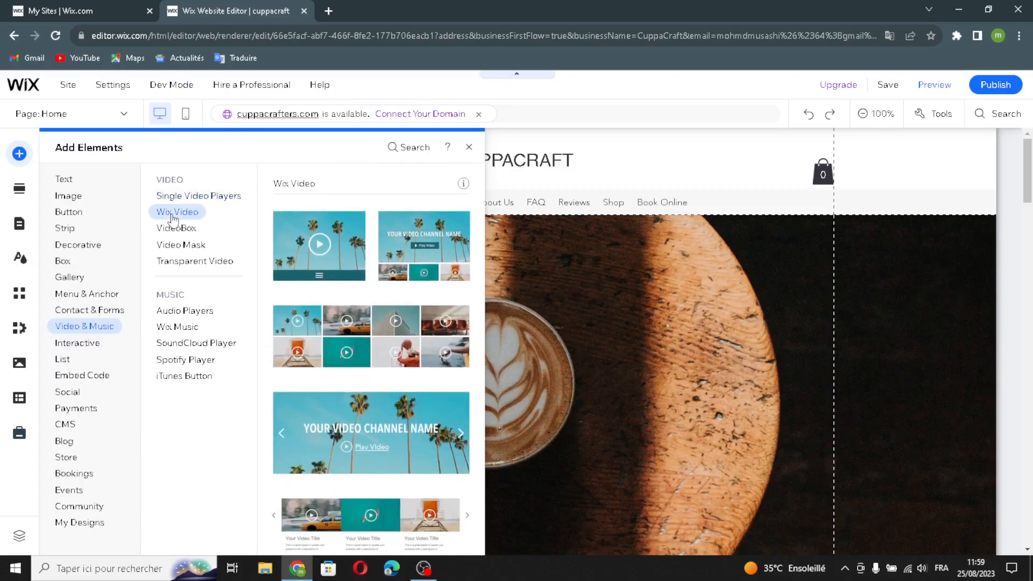
left_click(186, 245)
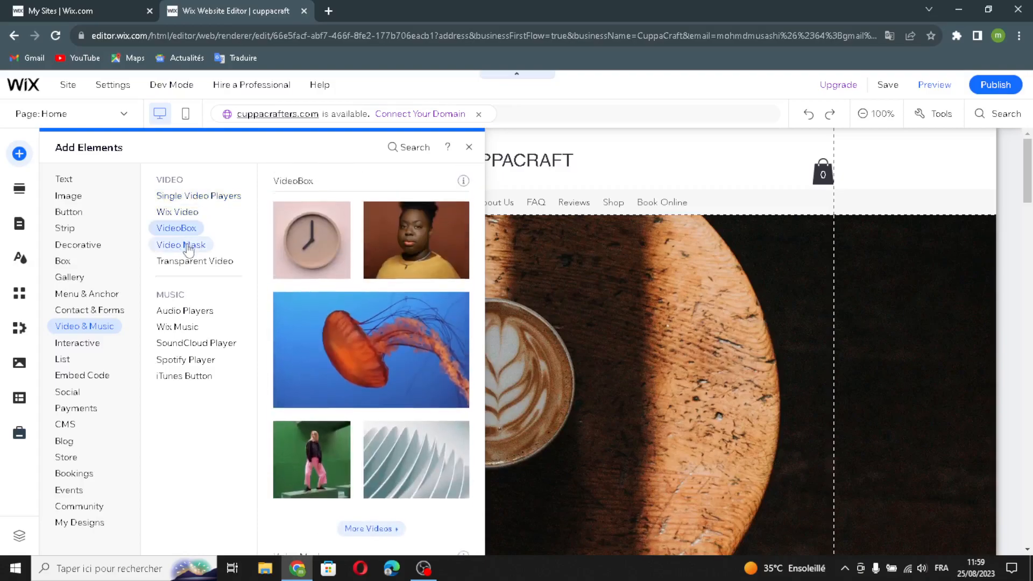
left_click(185, 266)
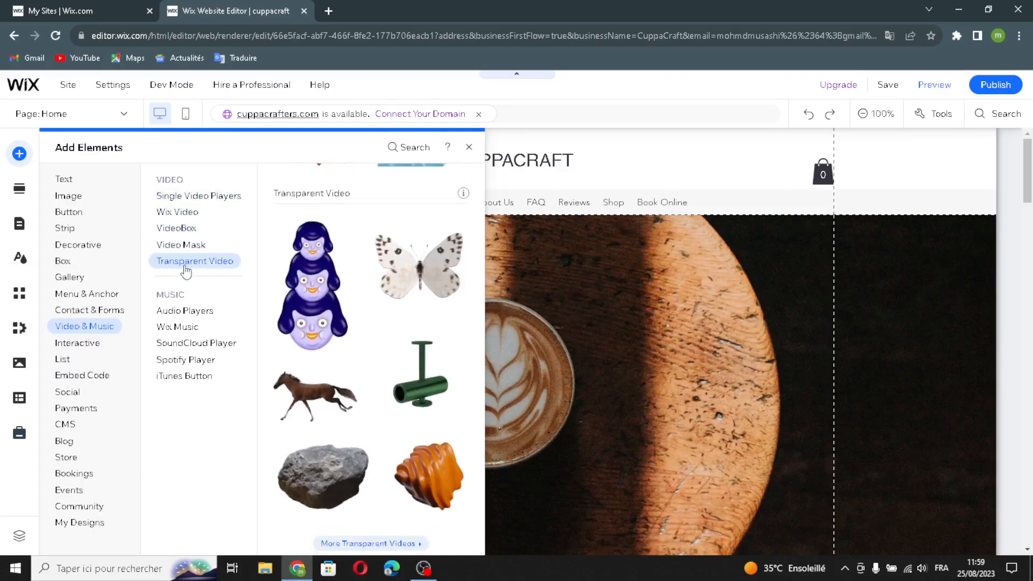
- Look through the music elements: audio players, Wix Music, SoundCloud Player, Spotify Player and iTunes Button
left_click(185, 311)
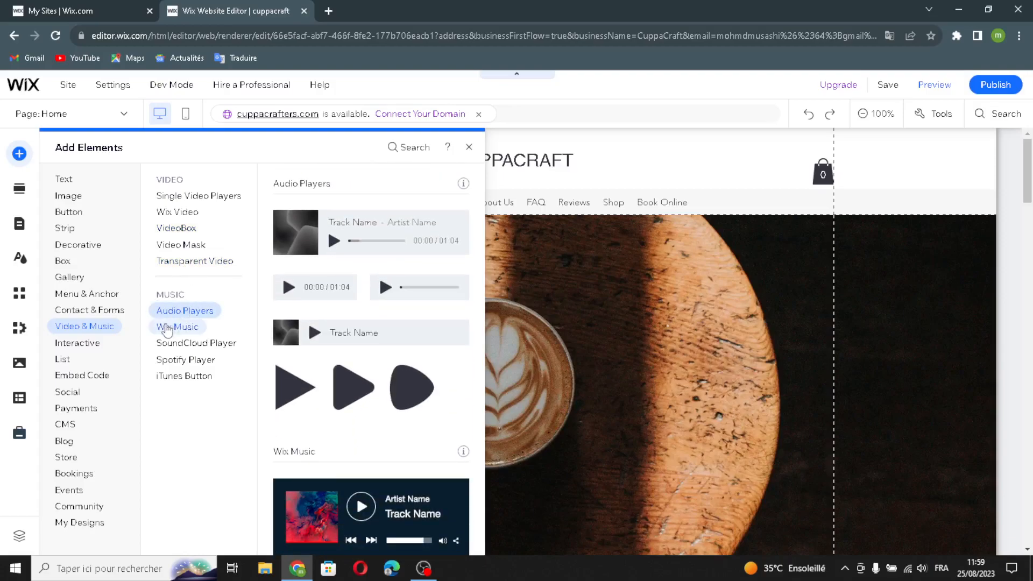
left_click(175, 327)
left_click(169, 345)
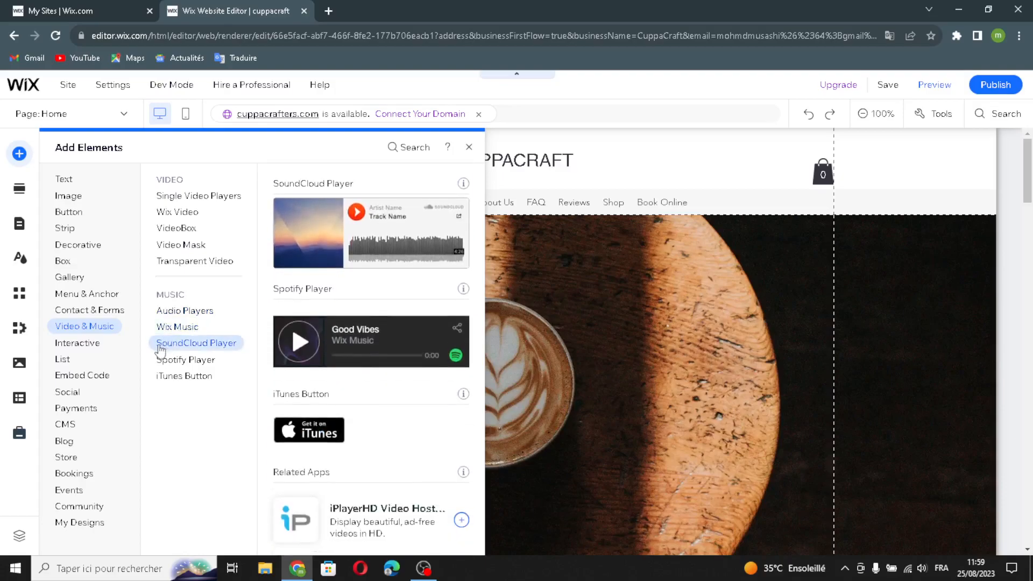
left_click(162, 360)
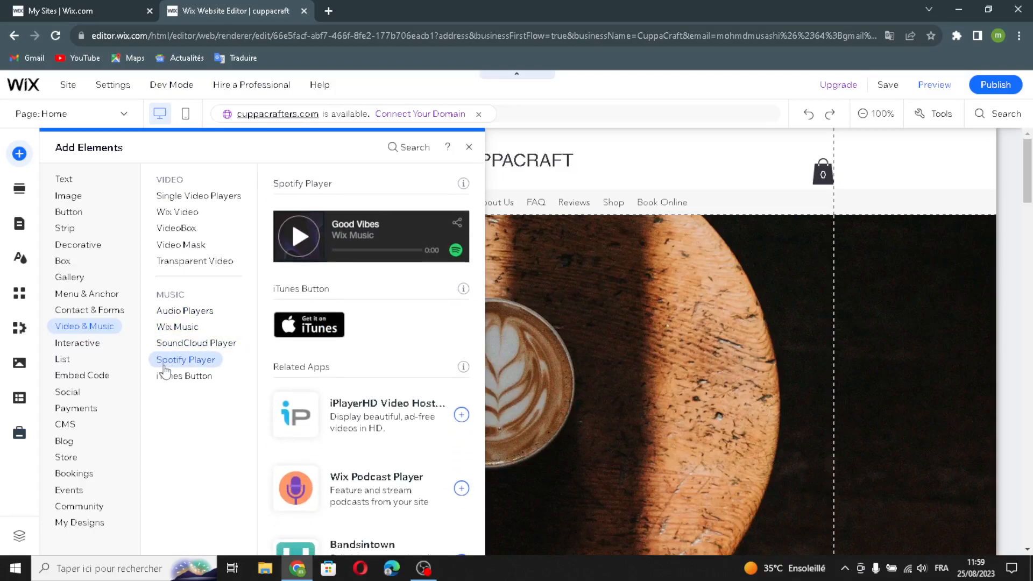
left_click(152, 377)
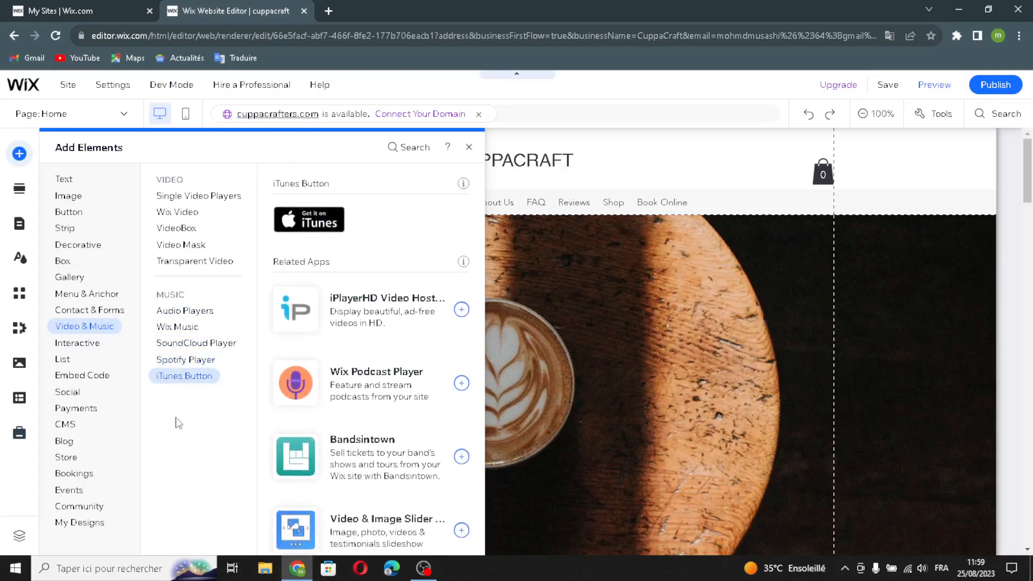
- Look through the interactive elements, including full width and box slideshows, welcome lightboxes, tabs and hover repeaters
left_click(74, 349)
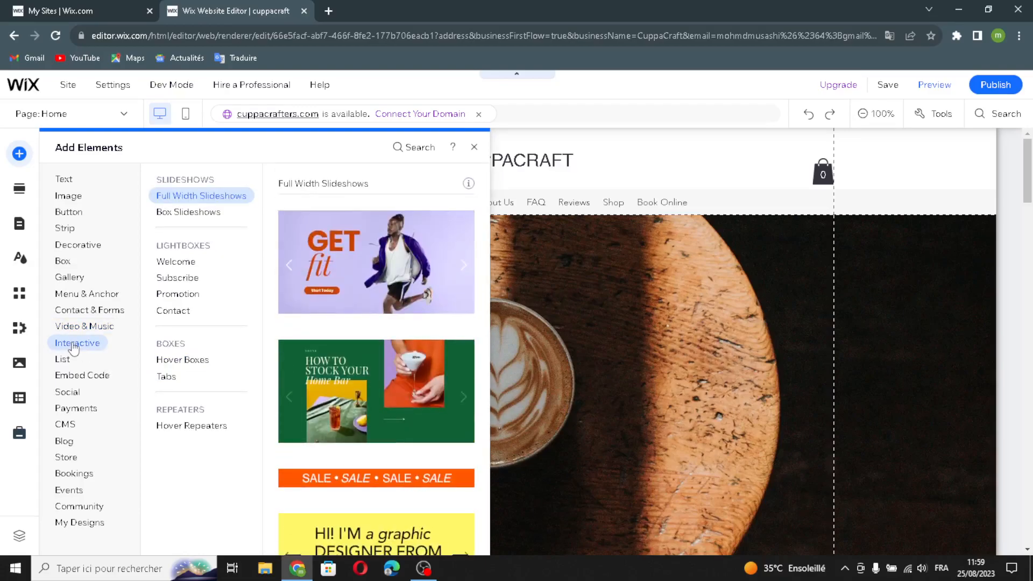
left_click(193, 211)
left_click(192, 201)
left_click(180, 216)
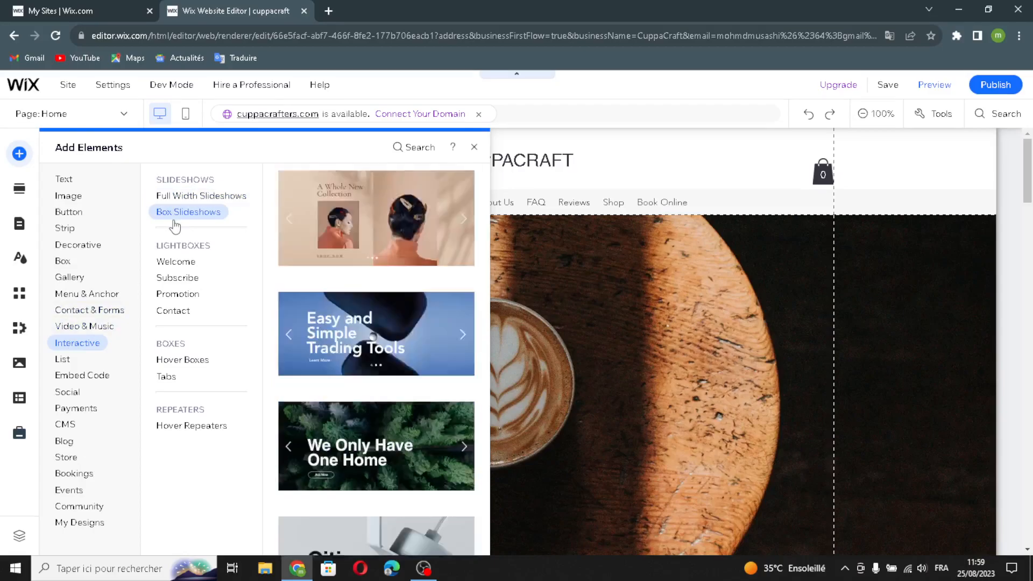
left_click(189, 261)
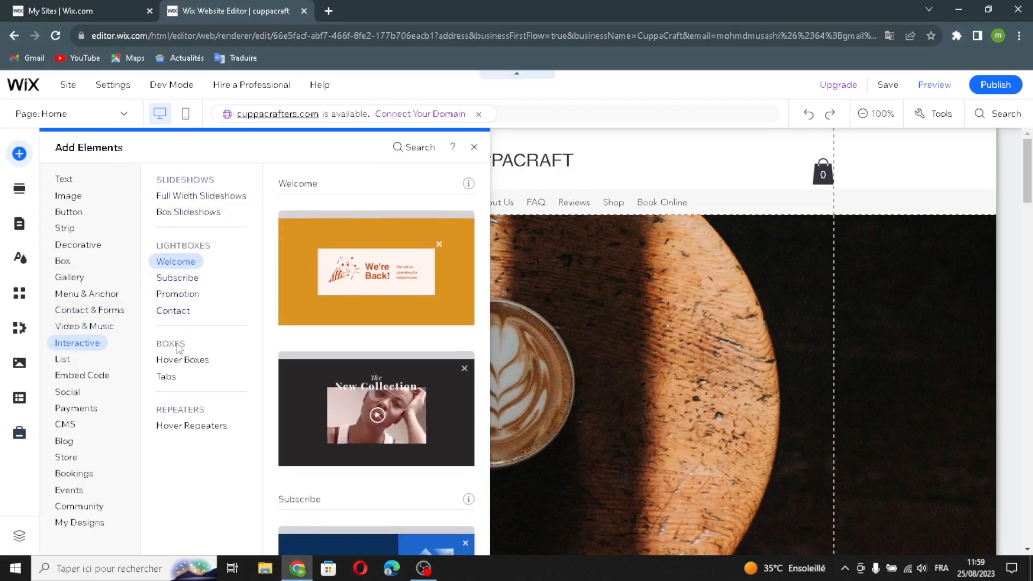
left_click(167, 376)
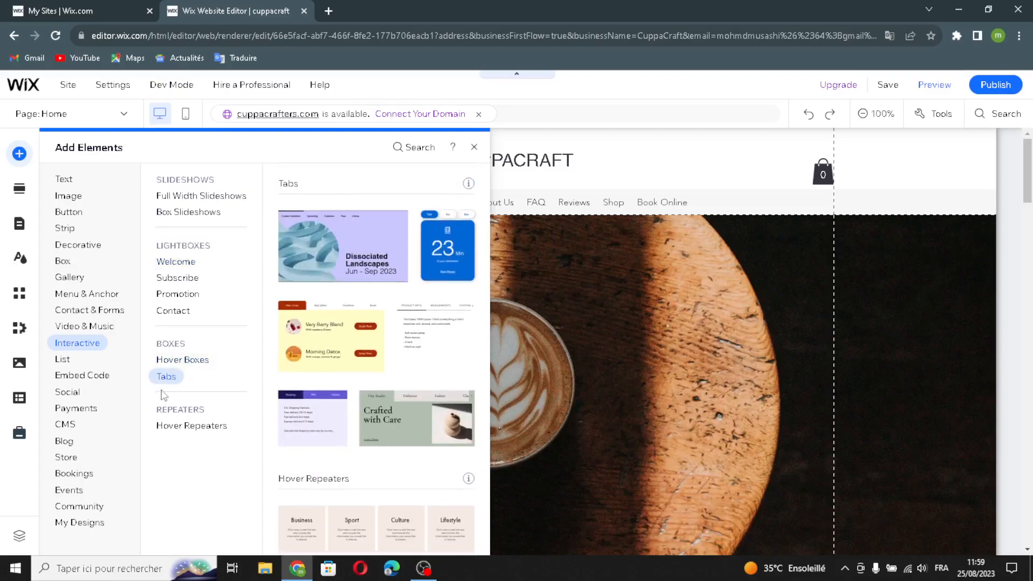
left_click(164, 426)
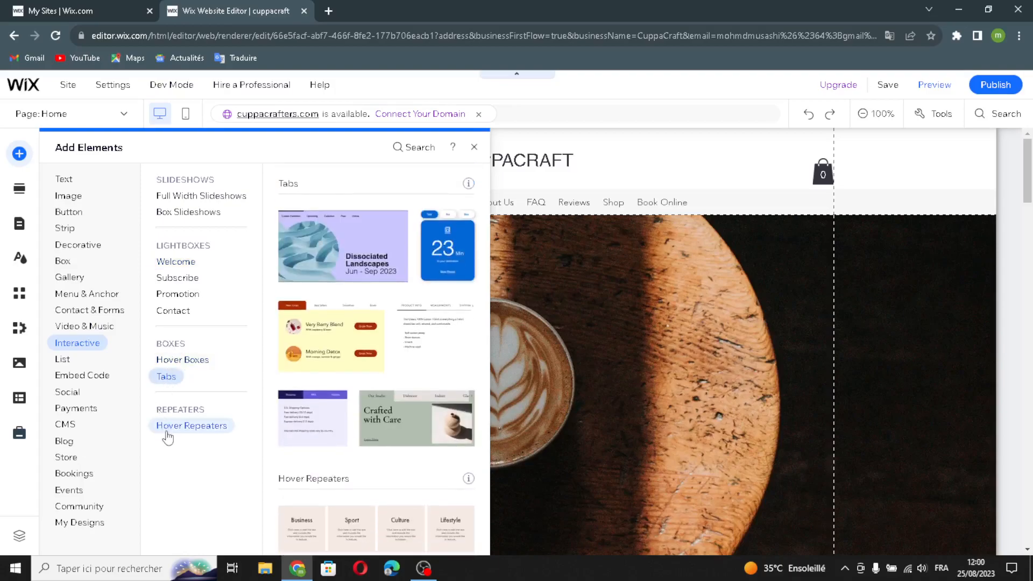
- Look through the list elements: repeaters, hover repeaters and blank repeaters
left_click(63, 363)
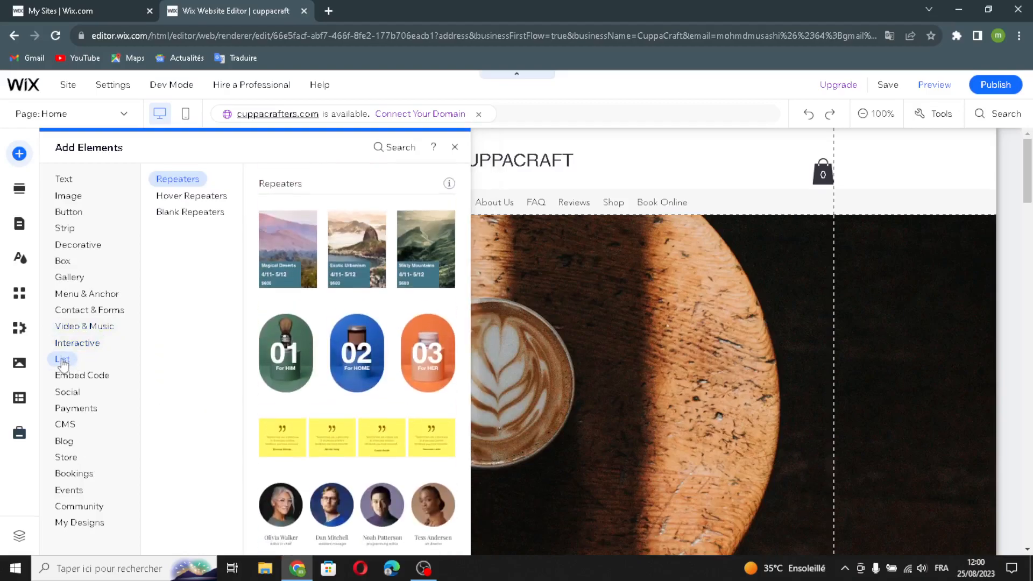
left_click(185, 196)
left_click(183, 213)
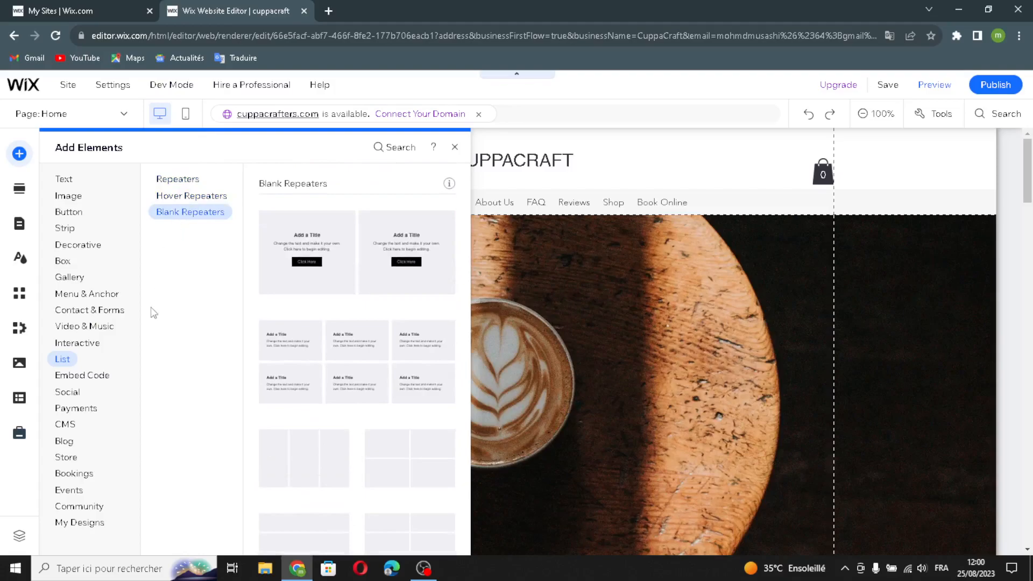
- Look through the embed code elements, including popular embeds, single video players and Lottie animation
left_click(92, 380)
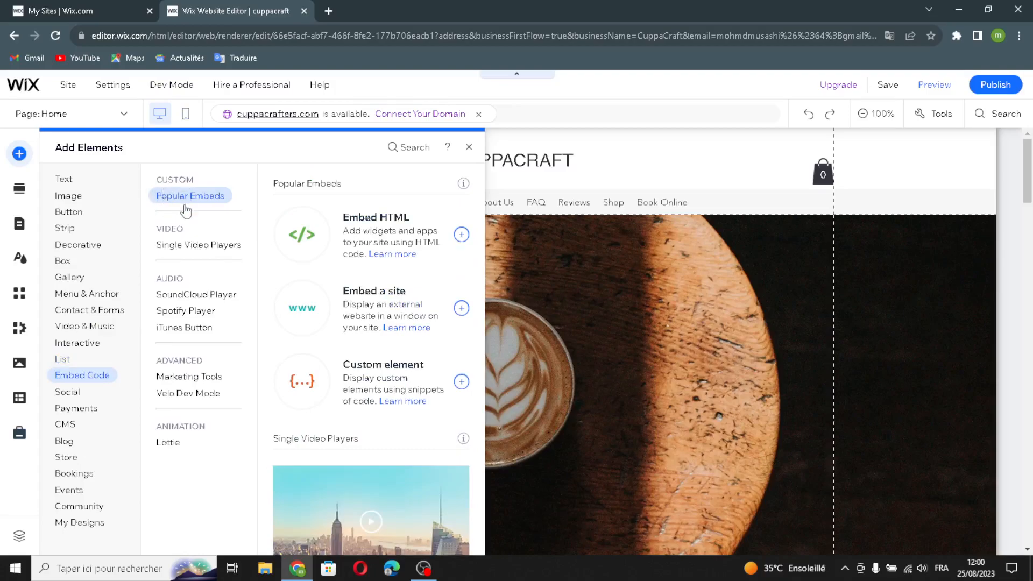
left_click(207, 246)
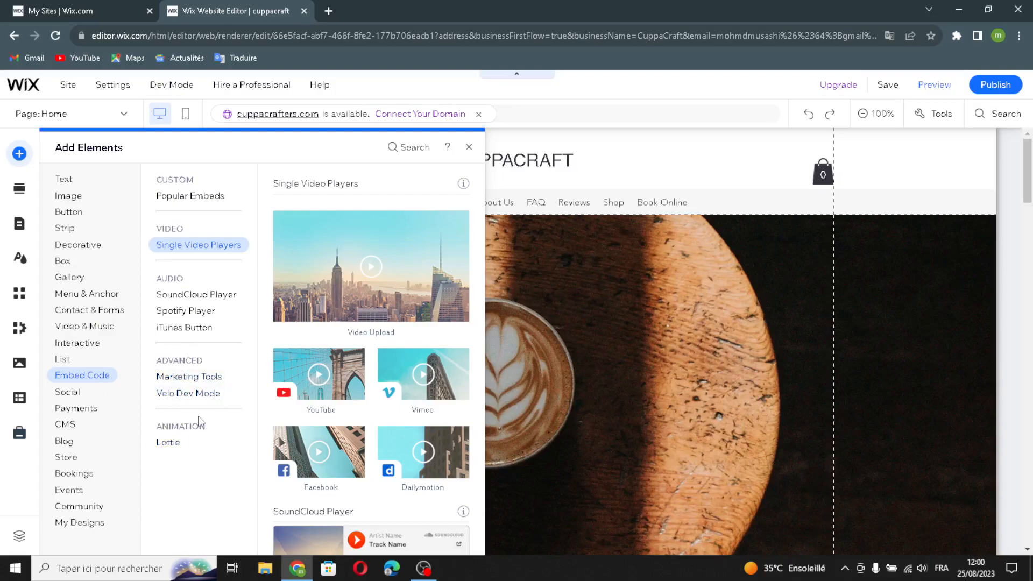
left_click(180, 446)
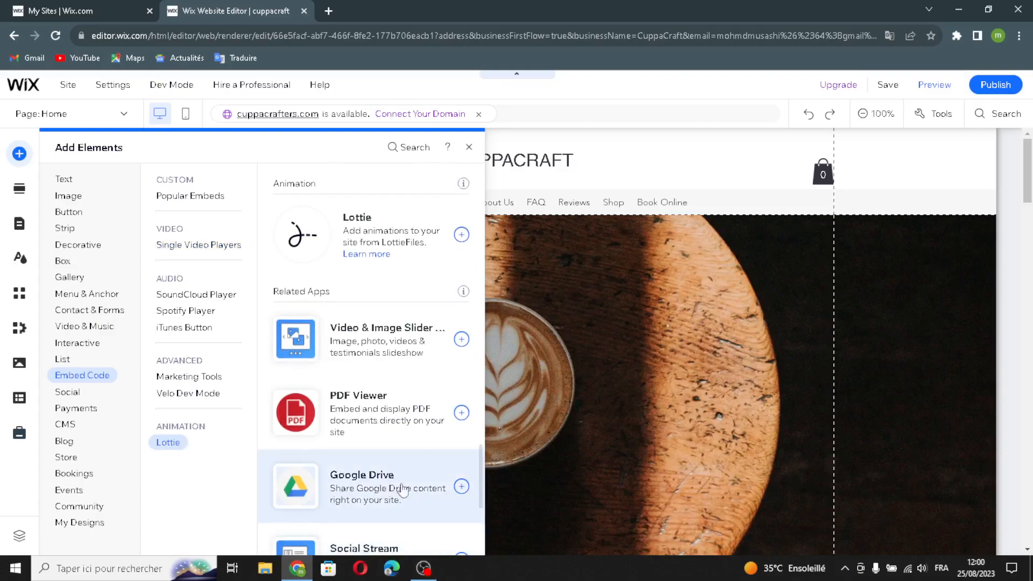
- Look through the social elements: Social Bar, Facebook, Twitter, Pinterest, VK, LINE and YouTube
left_click(83, 393)
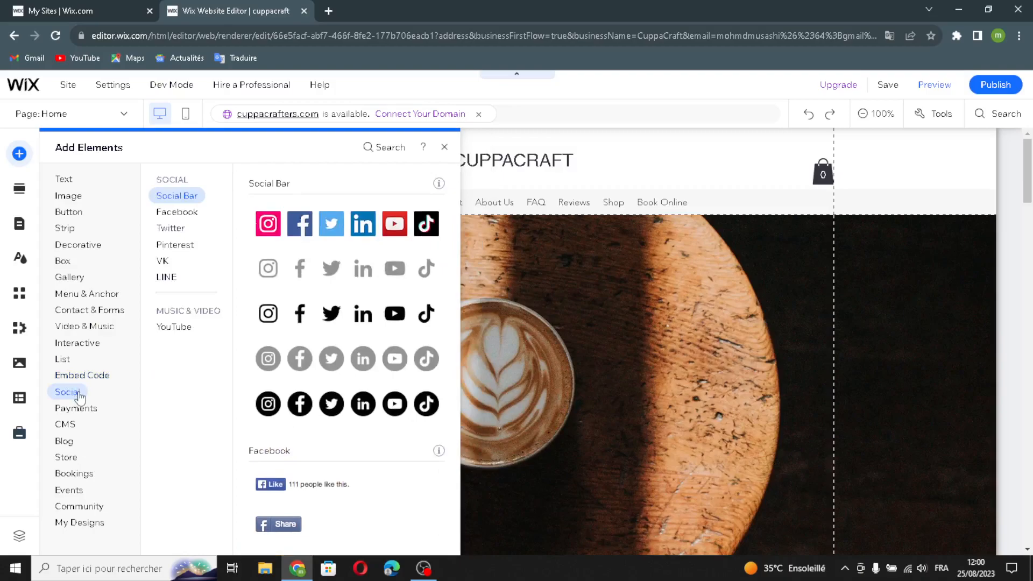
left_click(175, 212)
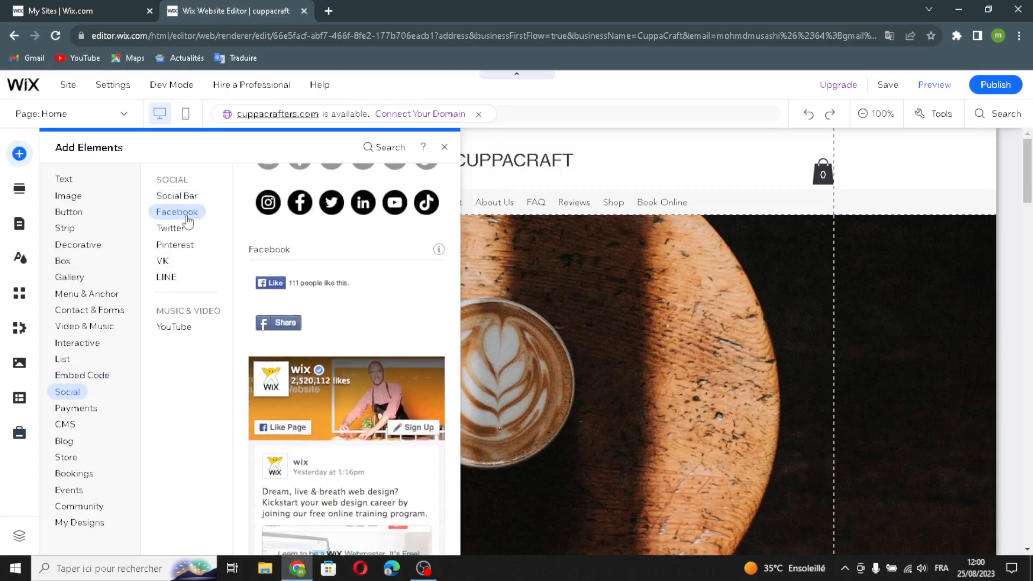
left_click(171, 229)
left_click(173, 245)
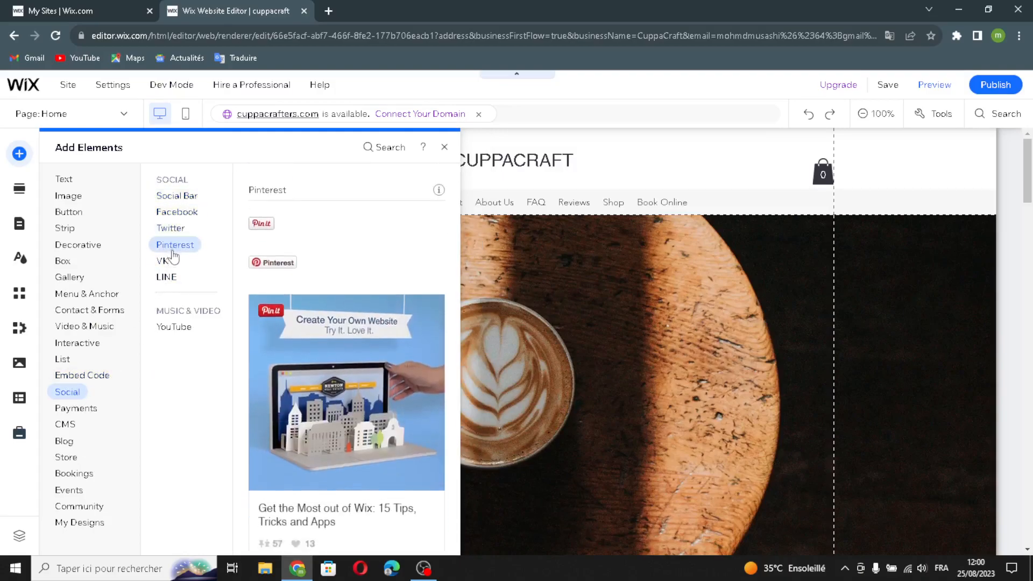
left_click(170, 262)
left_click(167, 277)
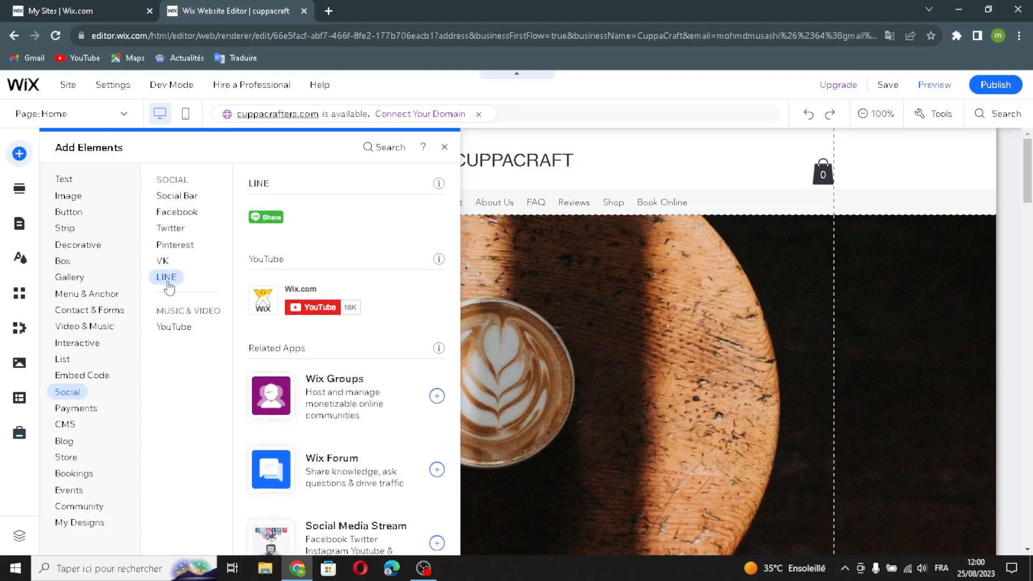
left_click(188, 334)
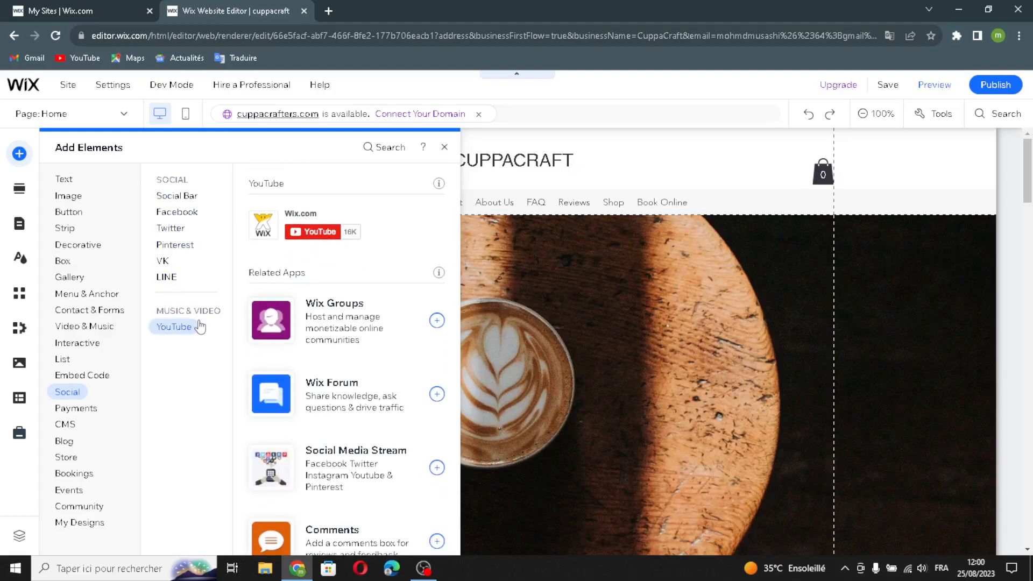
- Look through the payment elements, including the store product widgets, and the CMS, blog and store elements
left_click(85, 412)
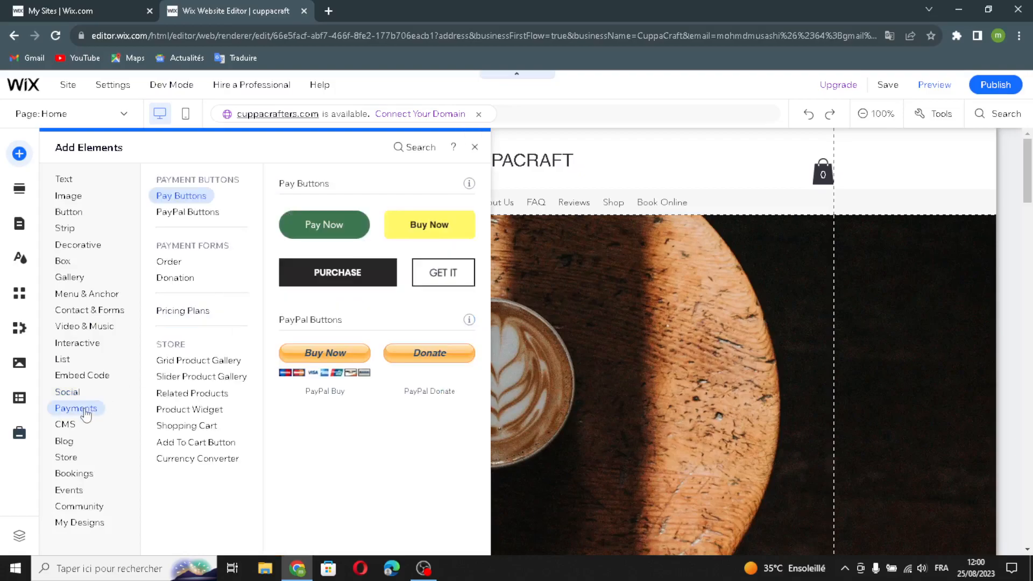
left_click(202, 410)
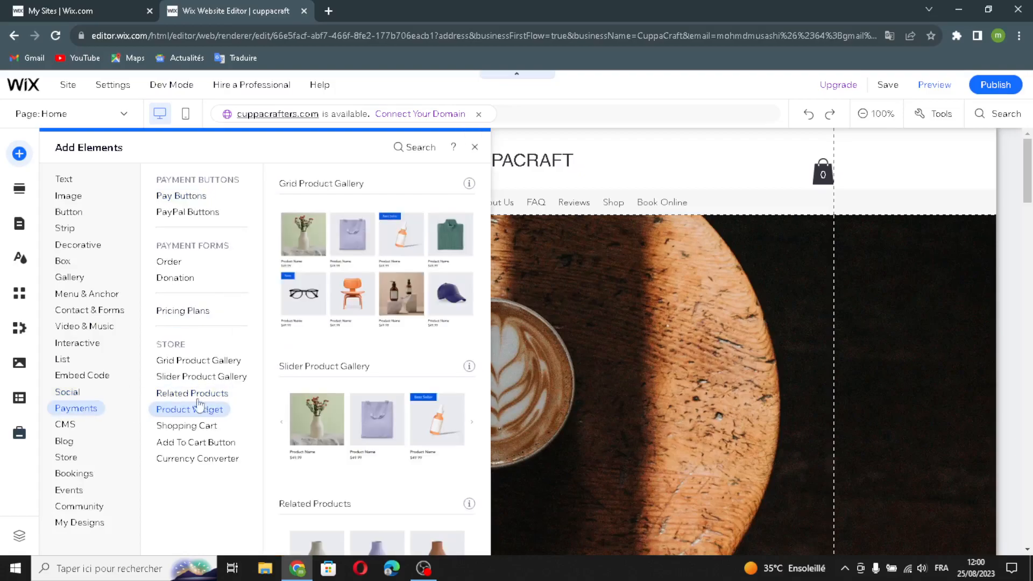
left_click(66, 424)
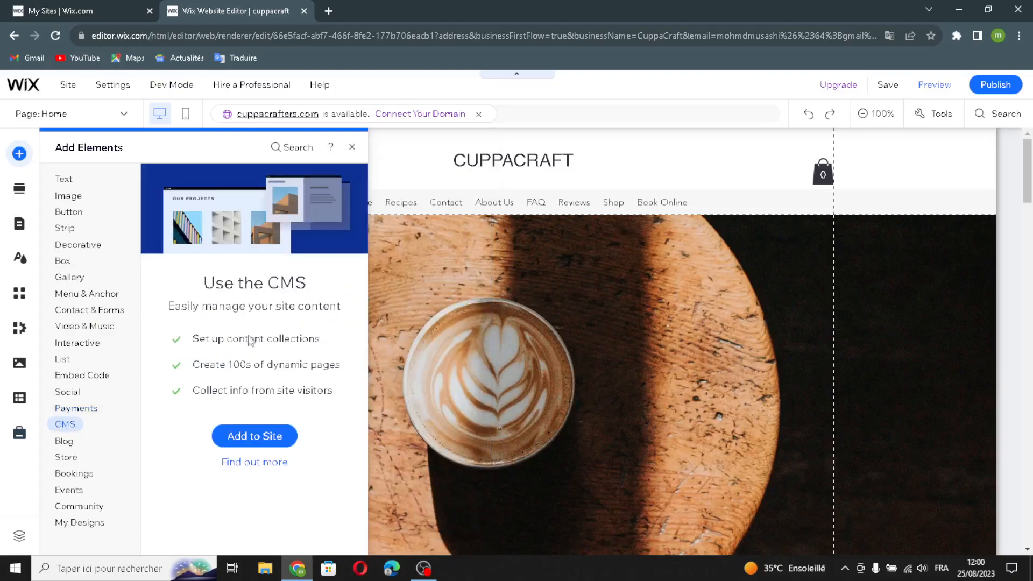
left_click(71, 445)
left_click(69, 456)
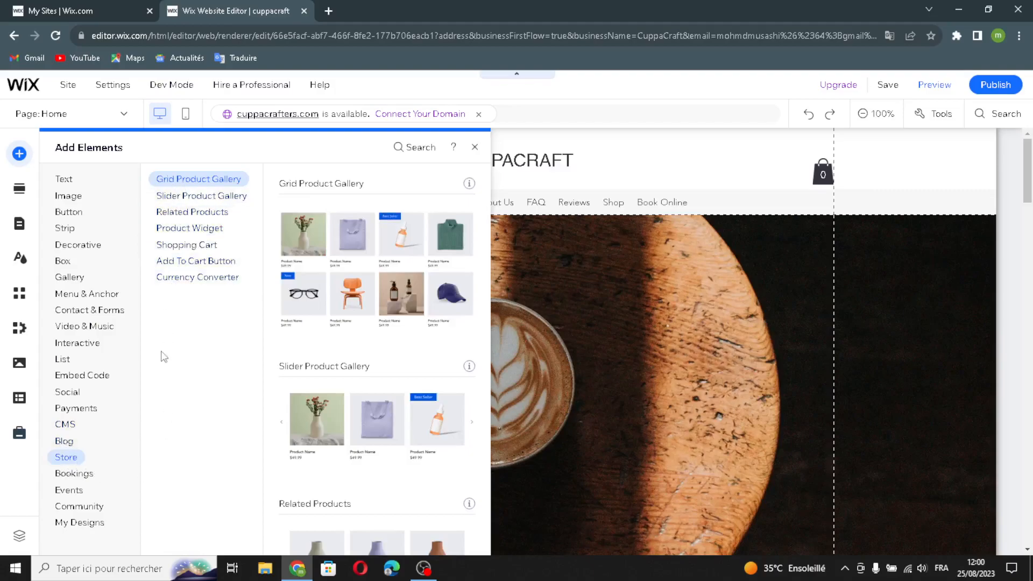
- Look through the bookings, events and community elements and the area for saved custom designs
left_click(75, 474)
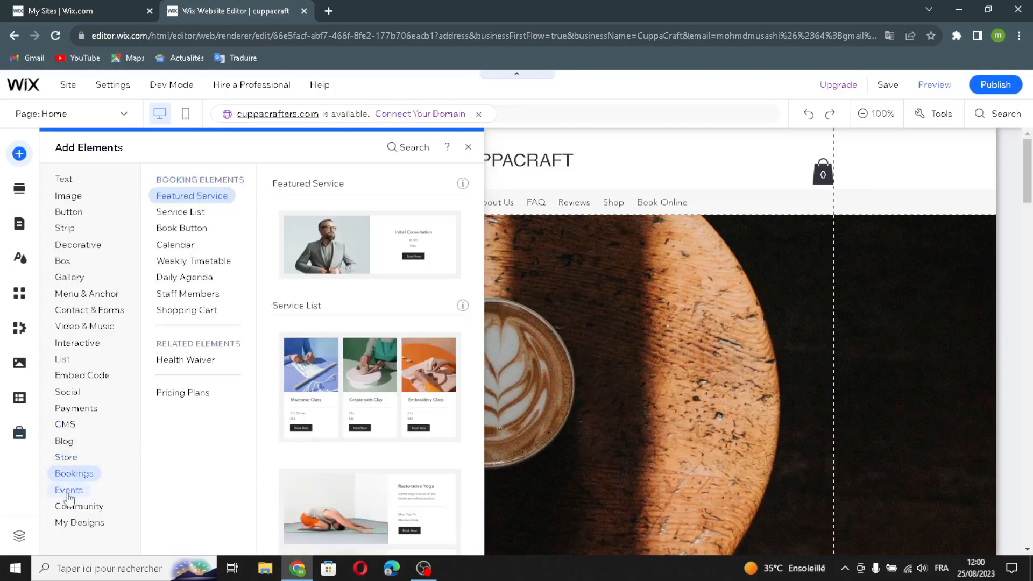
left_click(68, 494)
left_click(70, 506)
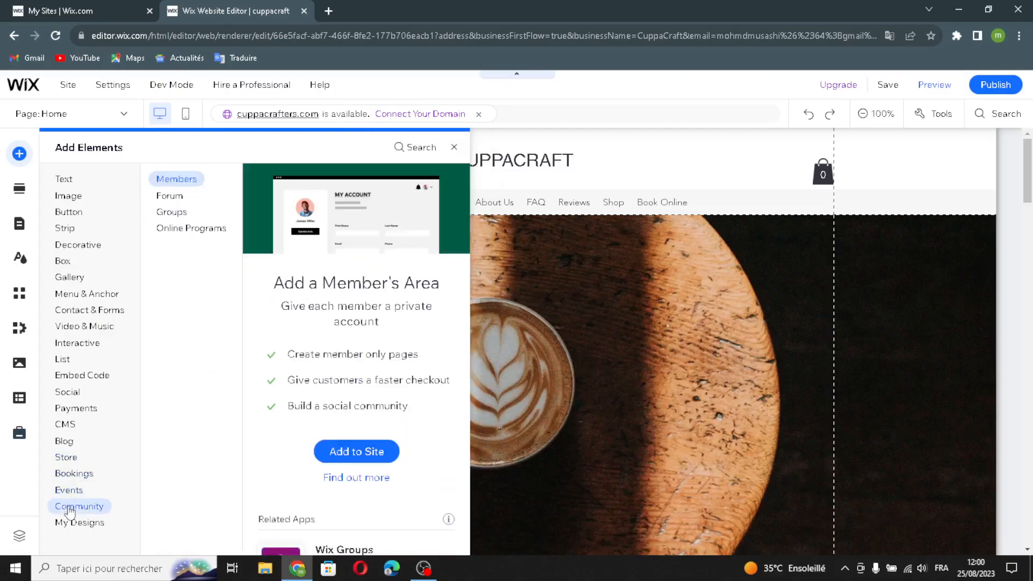
left_click(67, 525)
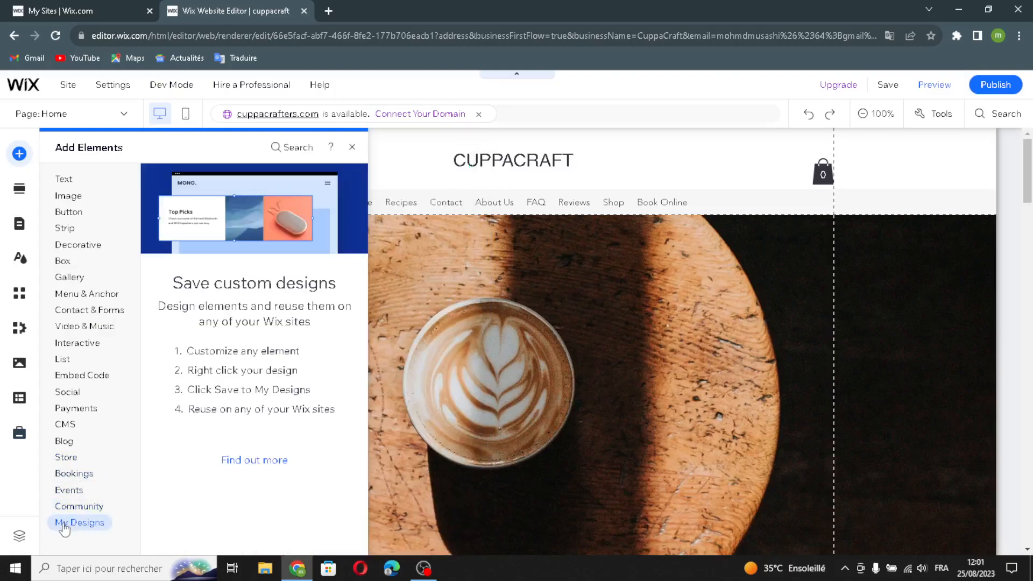
- Examine the section templates, site design options for theme, background and transitions, and the Wix App Market
left_click(18, 186)
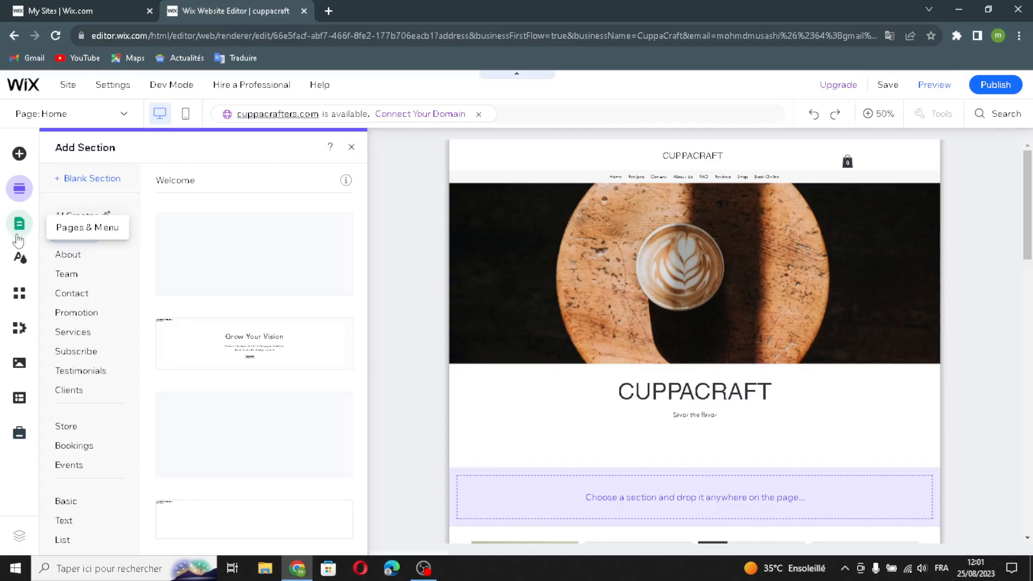
left_click(19, 225)
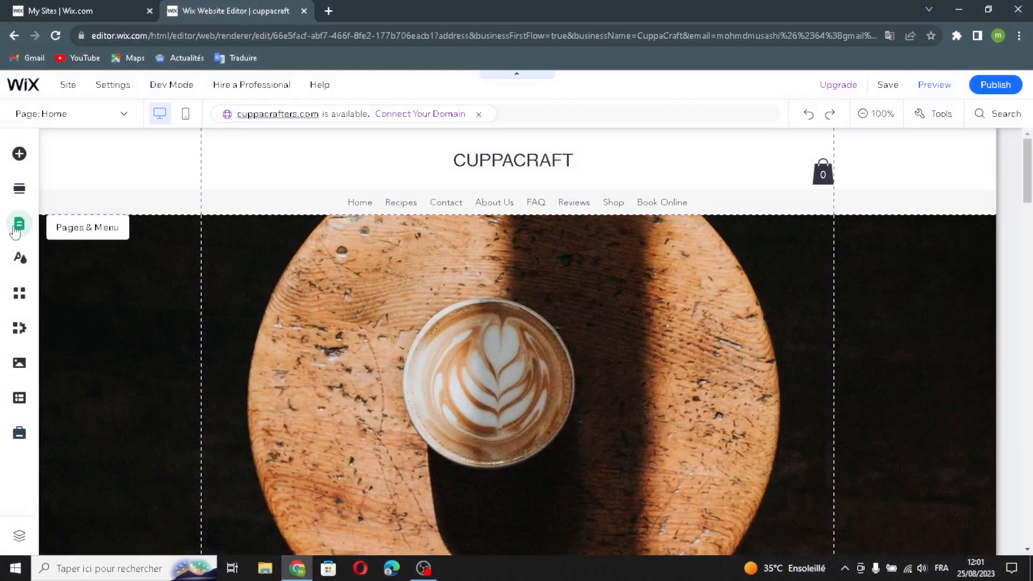
left_click(24, 260)
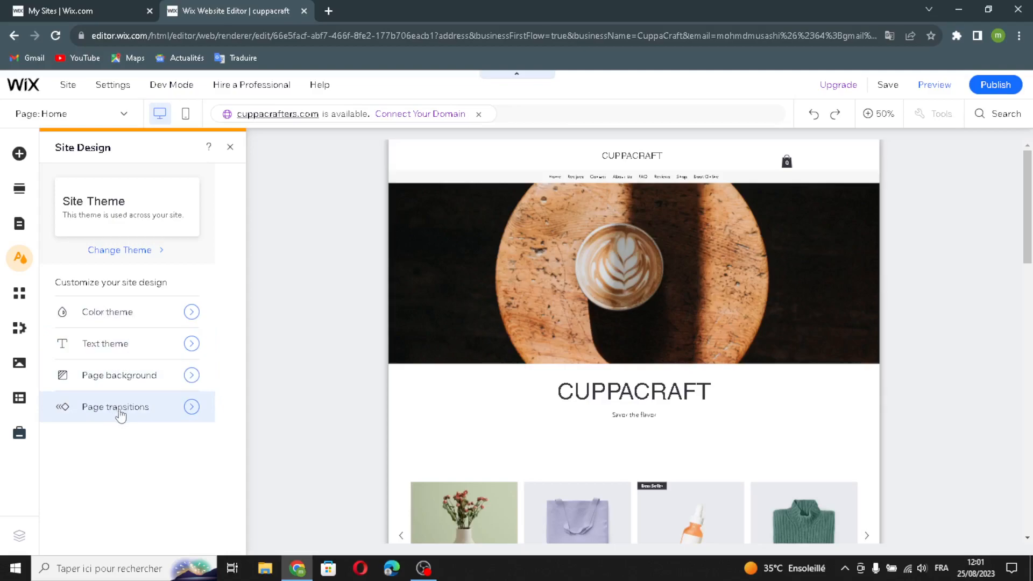
left_click(20, 294)
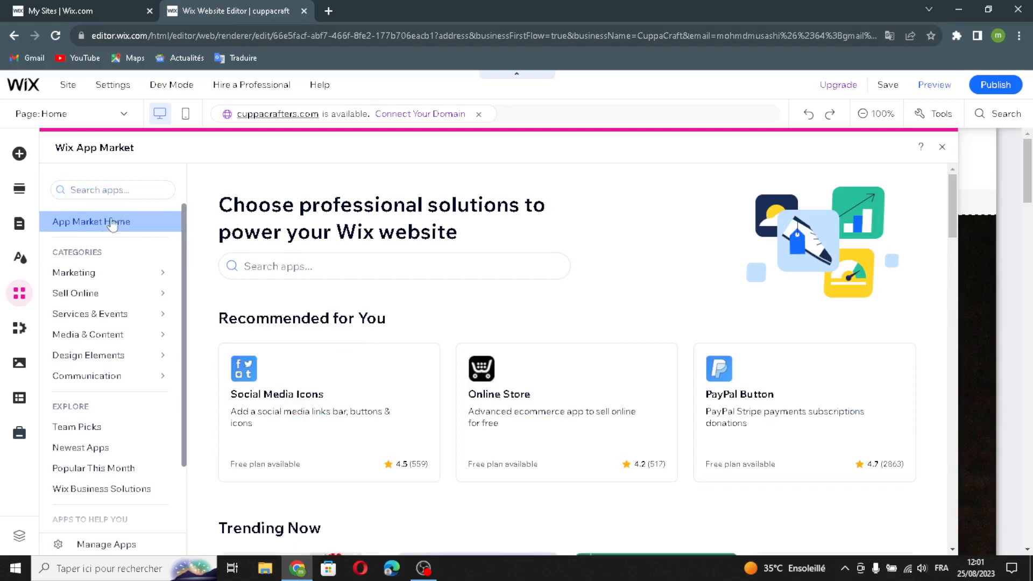
- Examine the My Business, Media, CMS and Marketing & SEO tools, and return to the page canvas
left_click(19, 328)
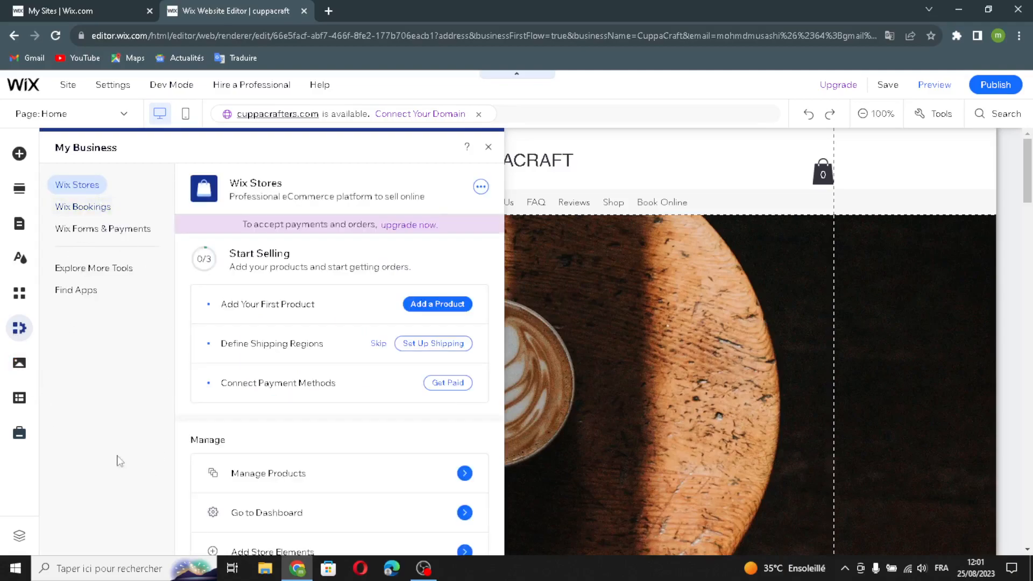
left_click(20, 365)
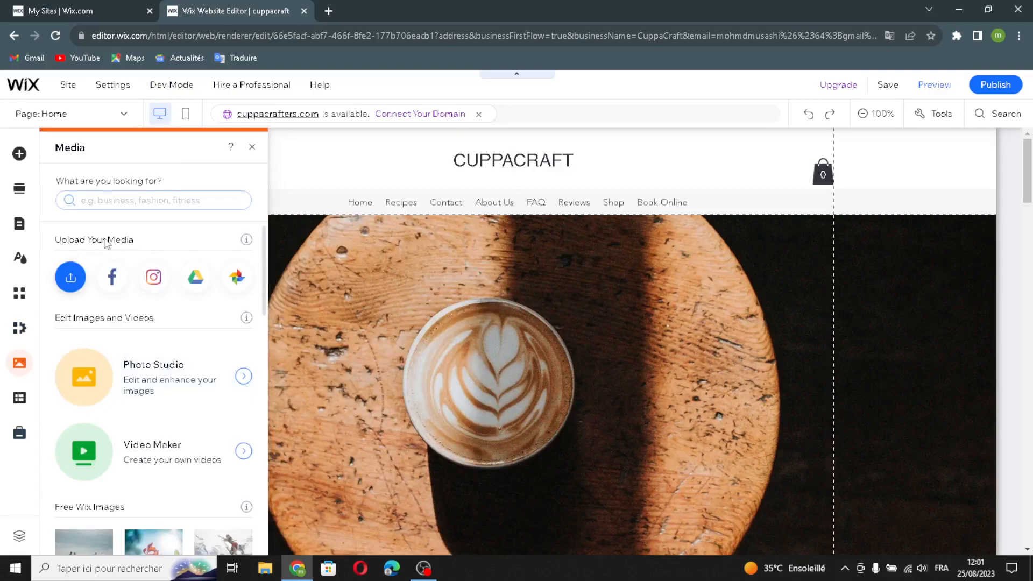
left_click(124, 200)
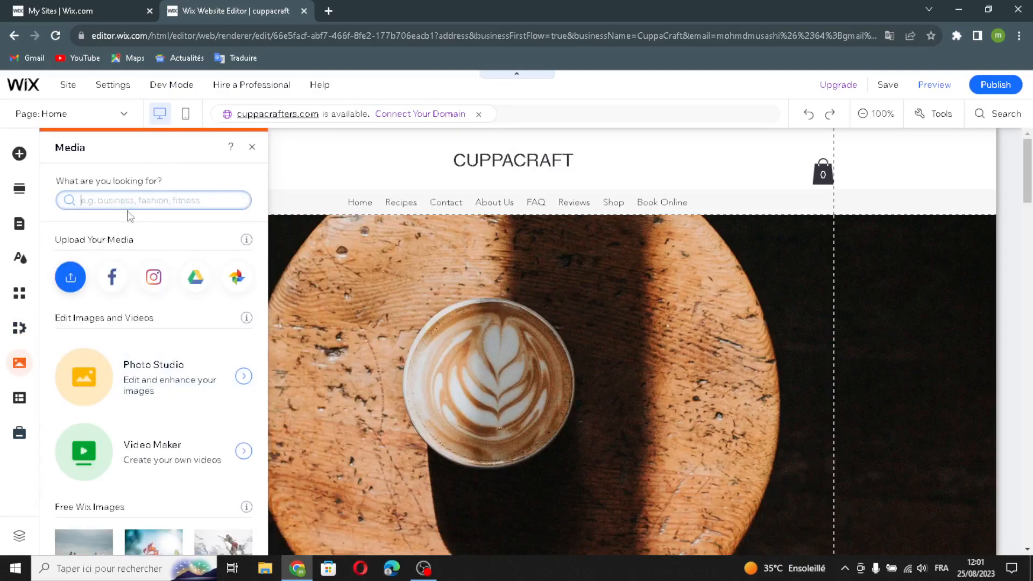
left_click(18, 406)
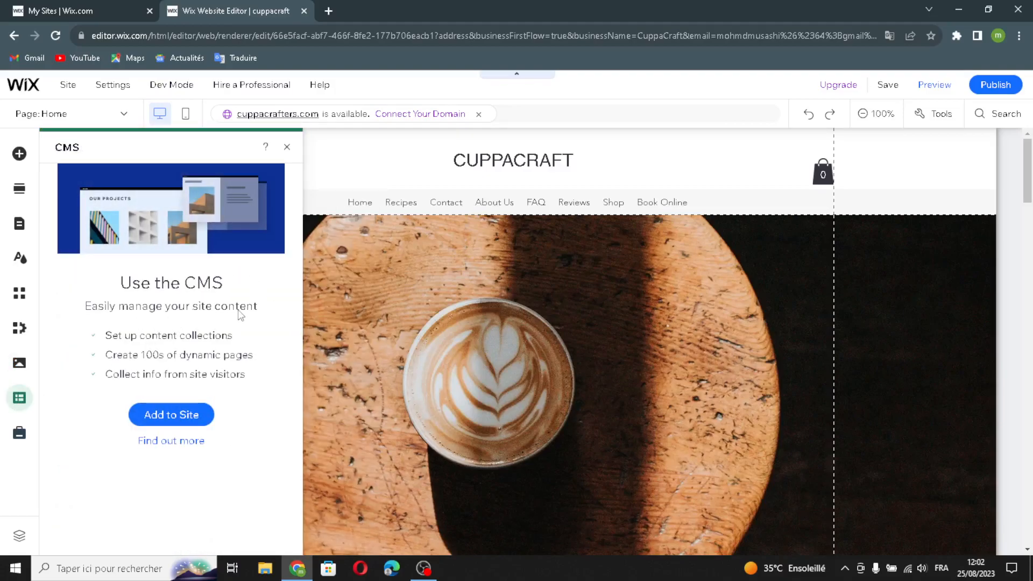
left_click(20, 434)
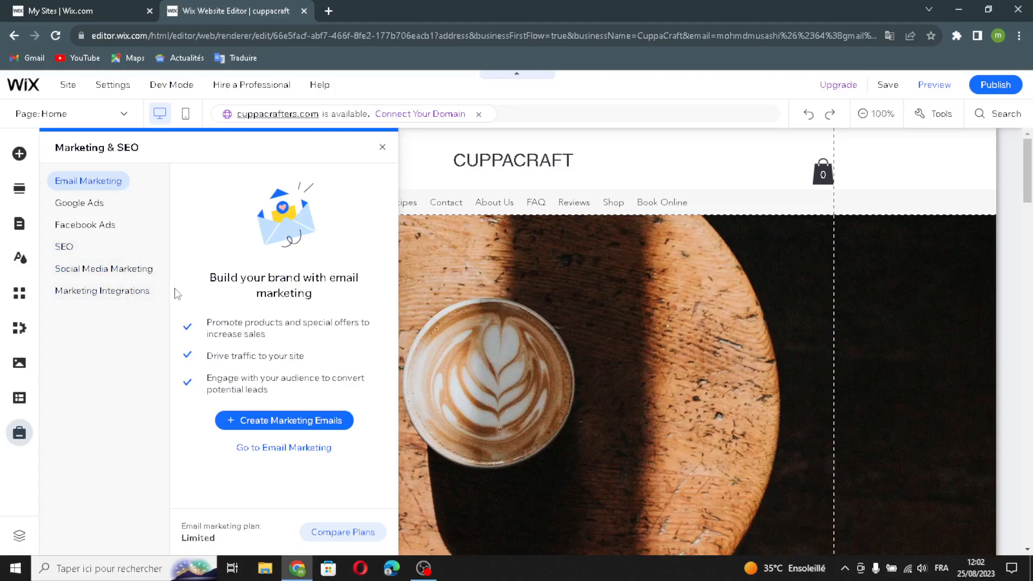
left_click(385, 151)
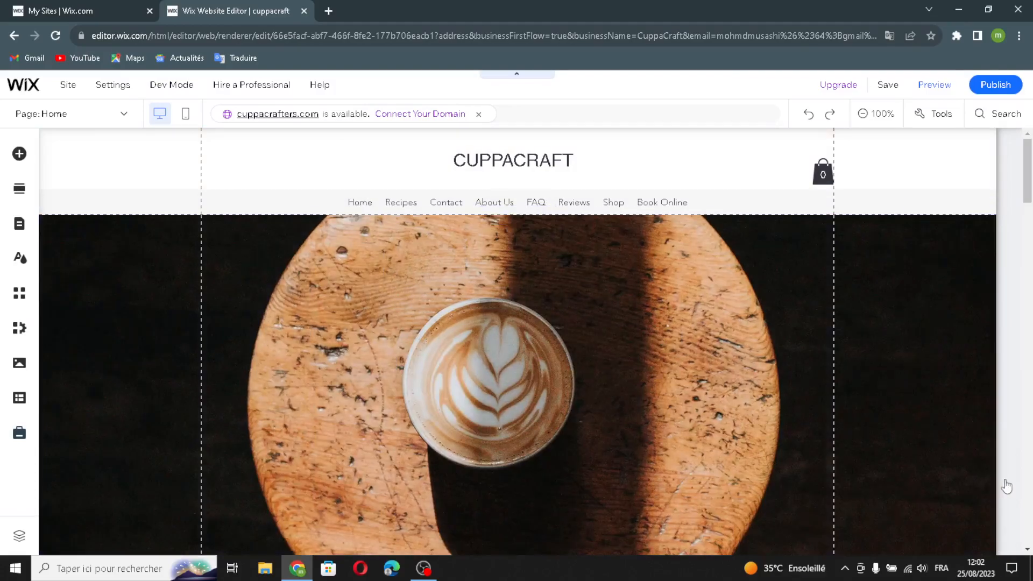
- Move the Welcome section below the product gallery and back above it
left_click(996, 477)
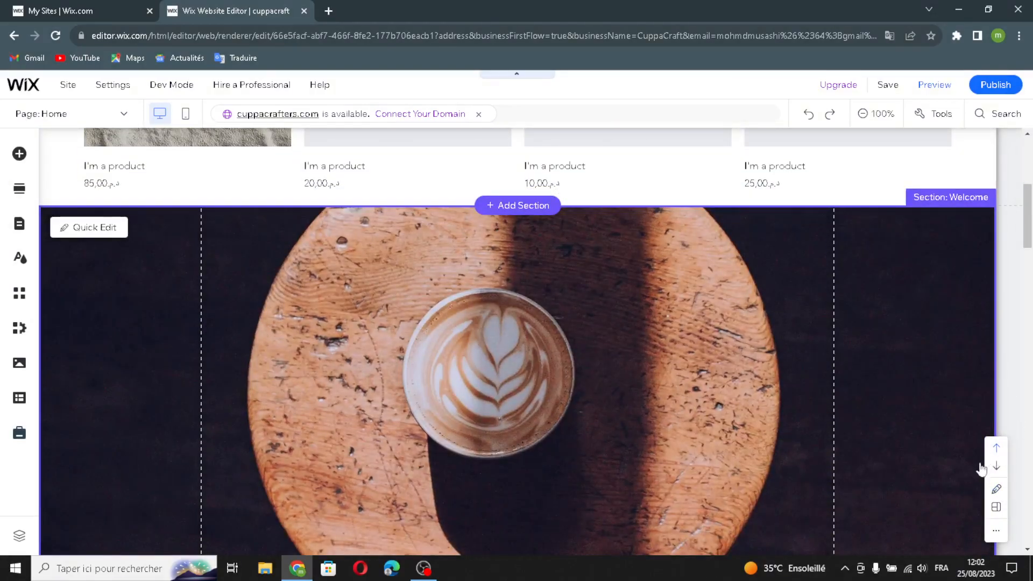
left_click(995, 447)
scroll(996, 338, "up", 6)
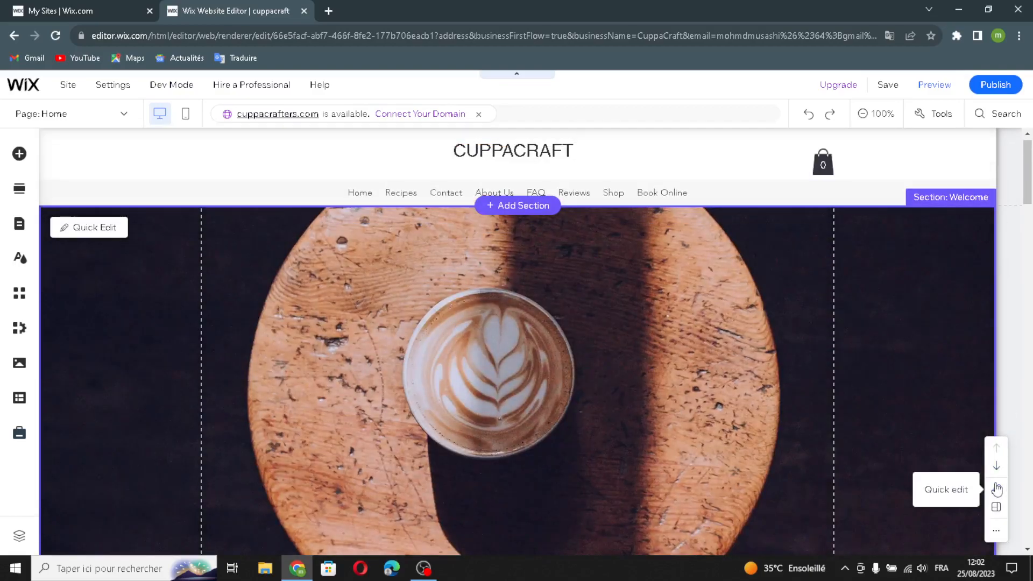
- Examine the Welcome section's quick edit settings and its list of further section actions
left_click(996, 488)
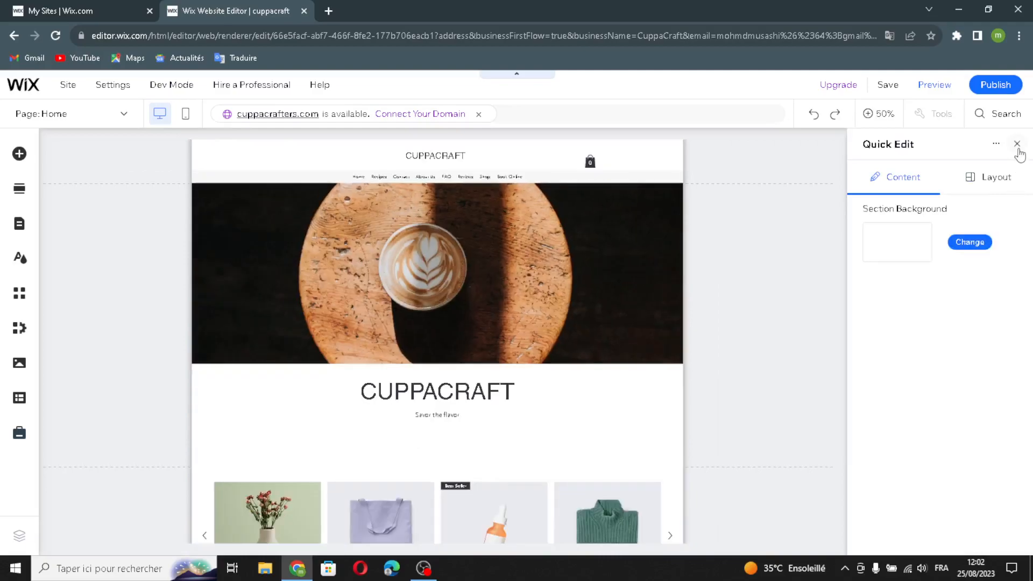
left_click(1017, 145)
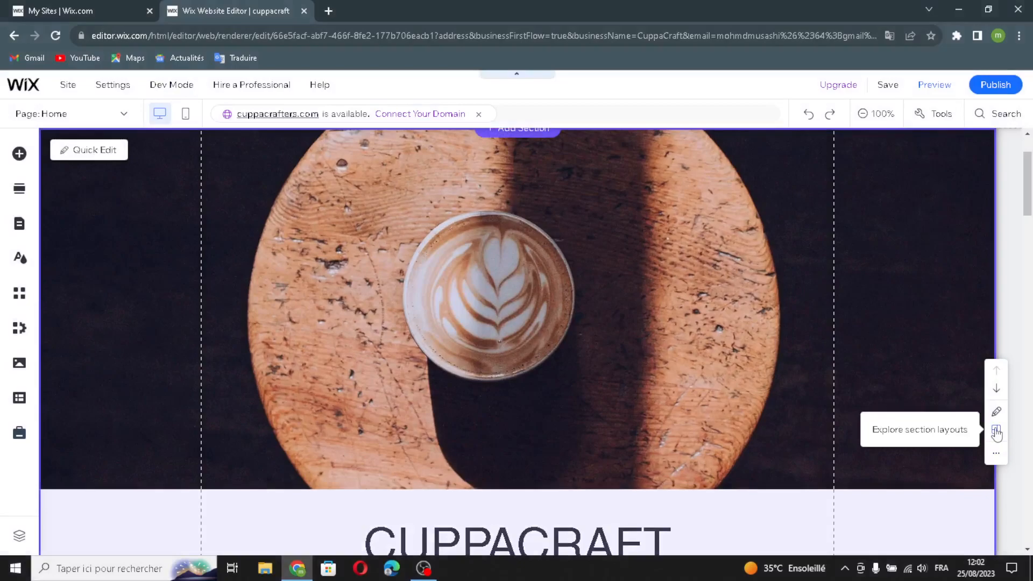
left_click(995, 457)
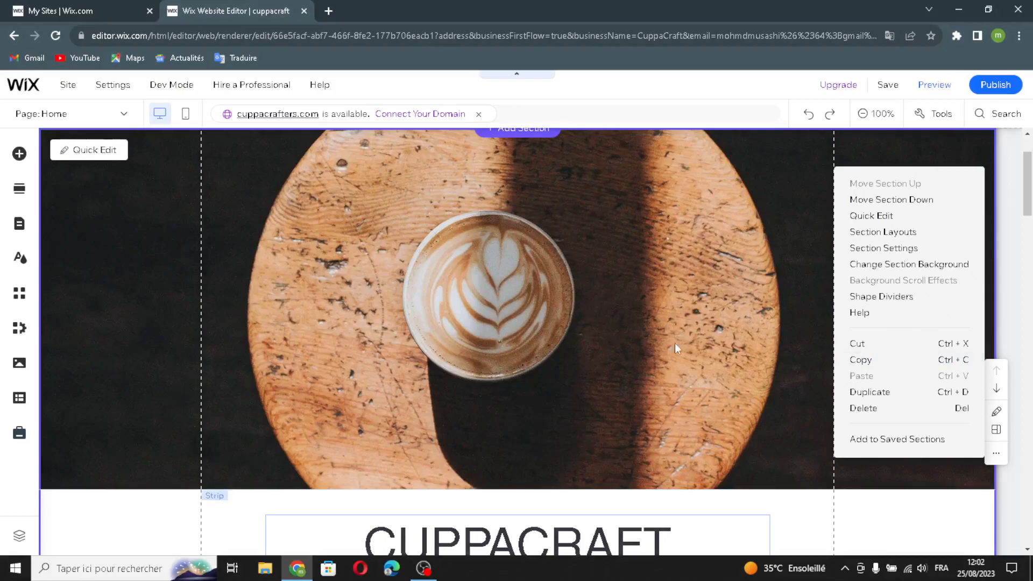
left_click(742, 314)
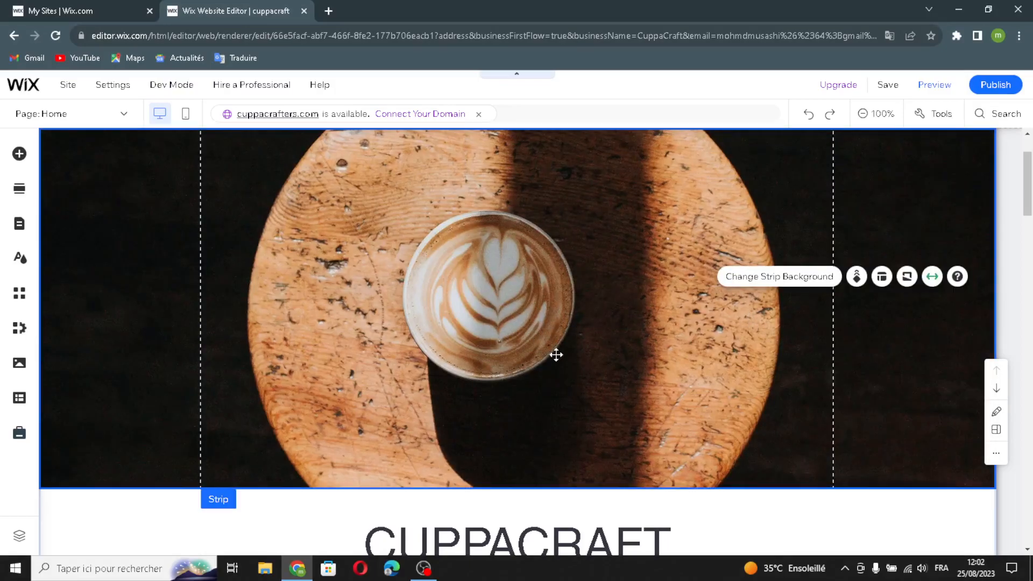
- Publish the CuppaCraft site and dismiss the publishing confirmation
mouse_move(992, 111)
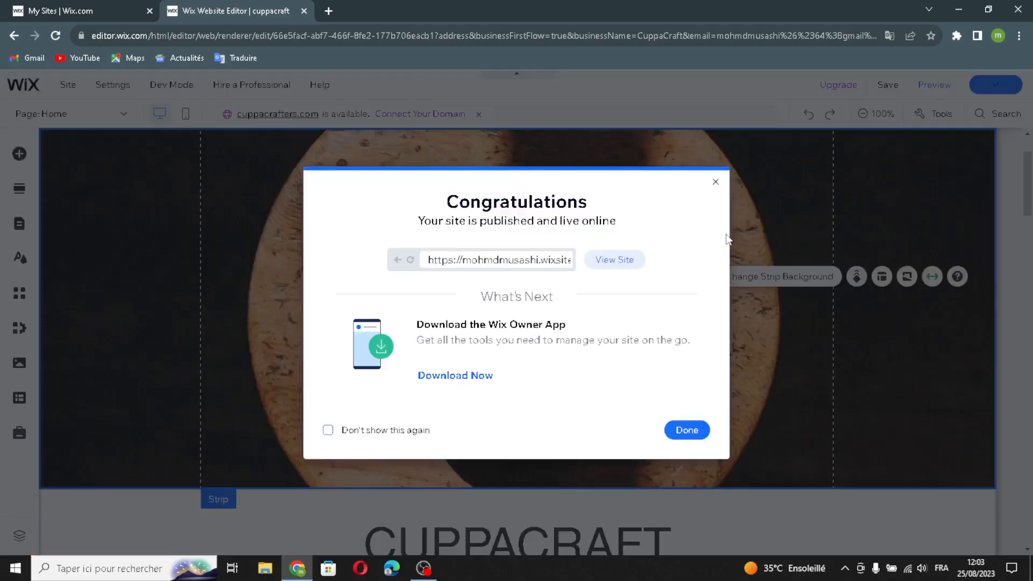
left_click(715, 182)
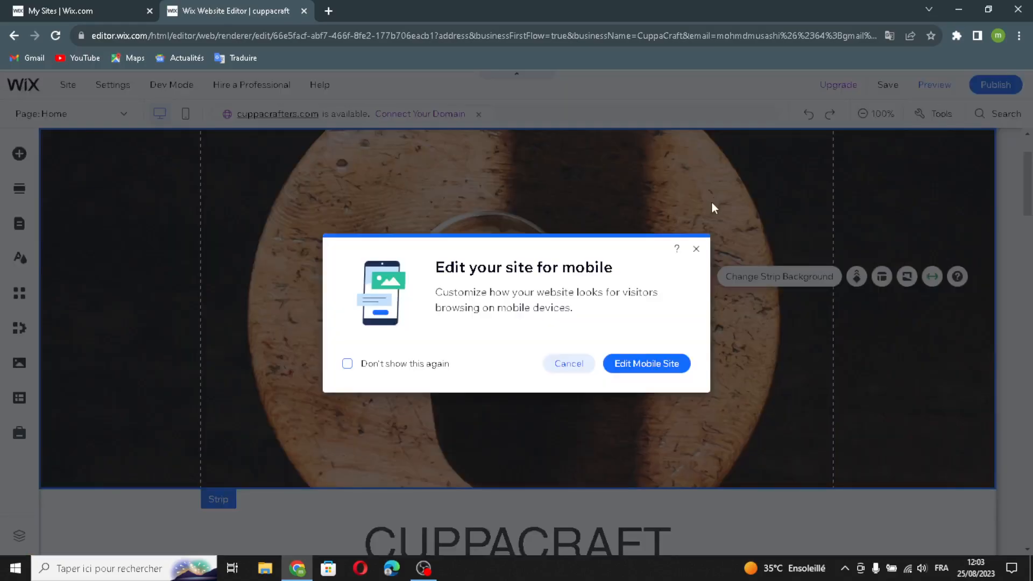